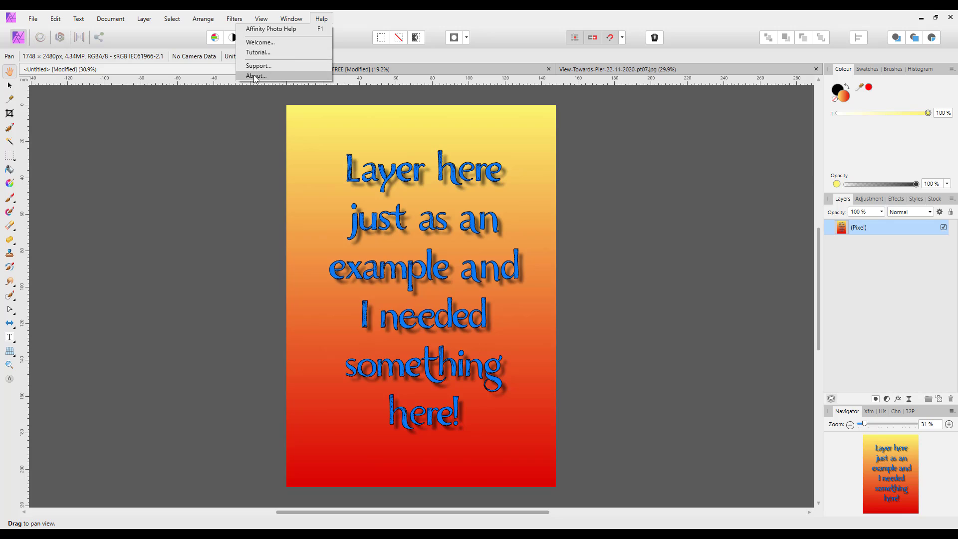
- Check the installed Affinity Photo version in the program information and dismiss it
click(261, 76)
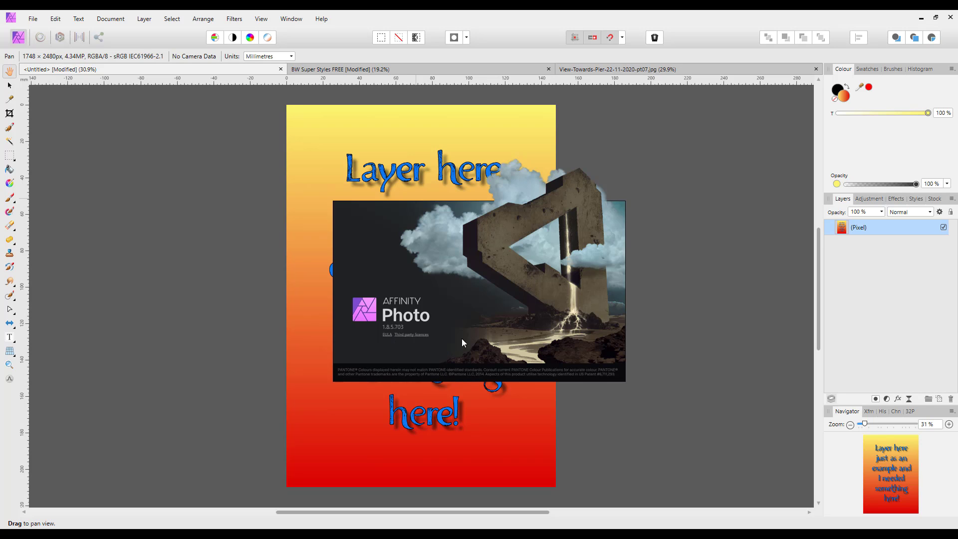
click(722, 332)
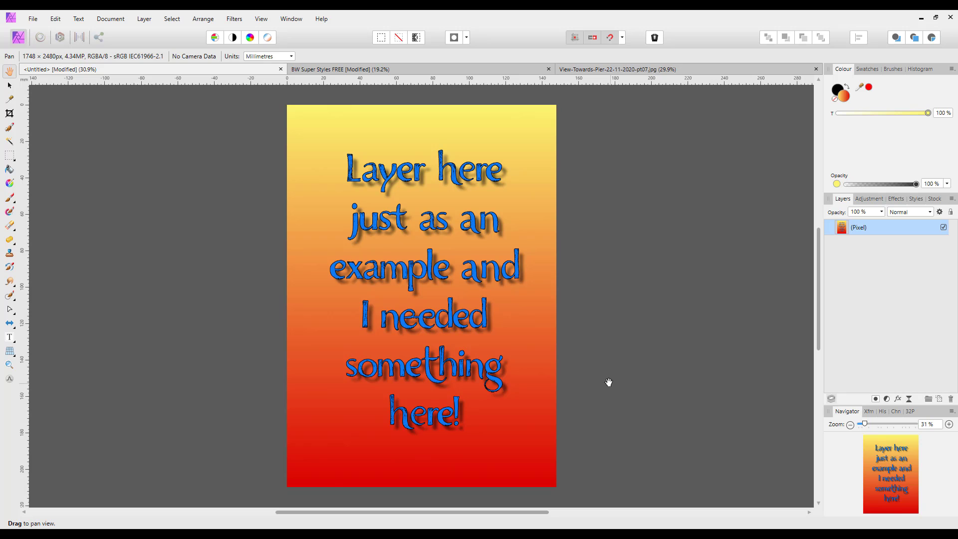
- Switch to the web browser, open the FREE Black & White Super Styles video on YouTube and expand its description
click(258, 534)
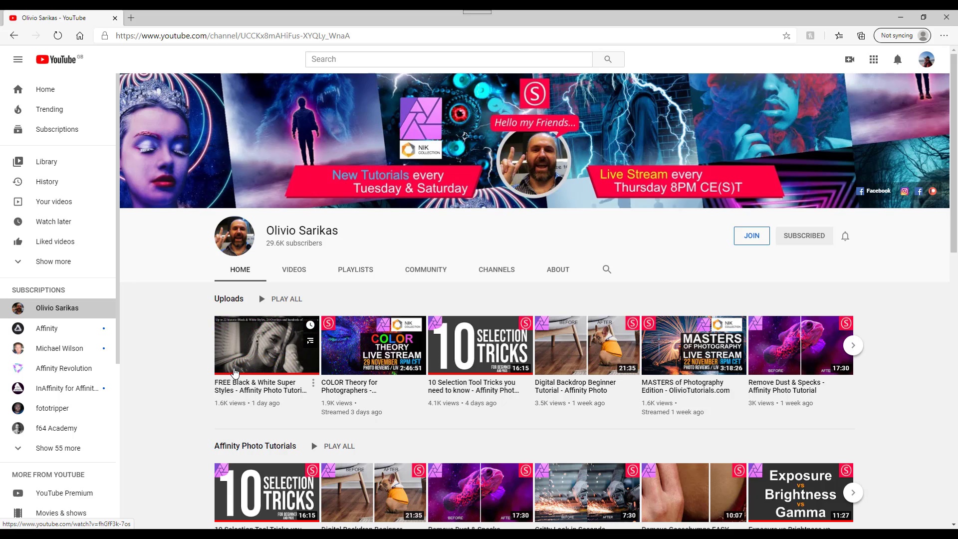
click(235, 370)
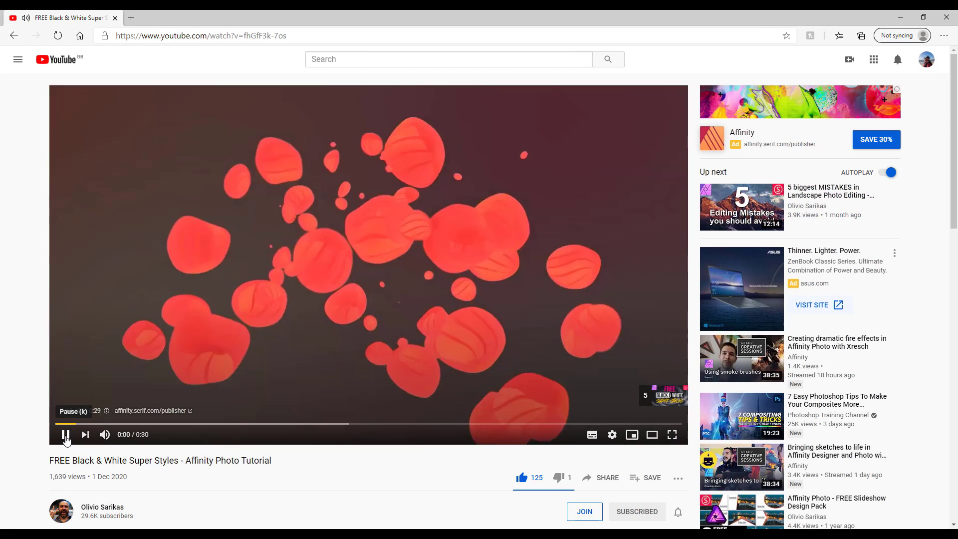
scroll(333, 455, down, 4)
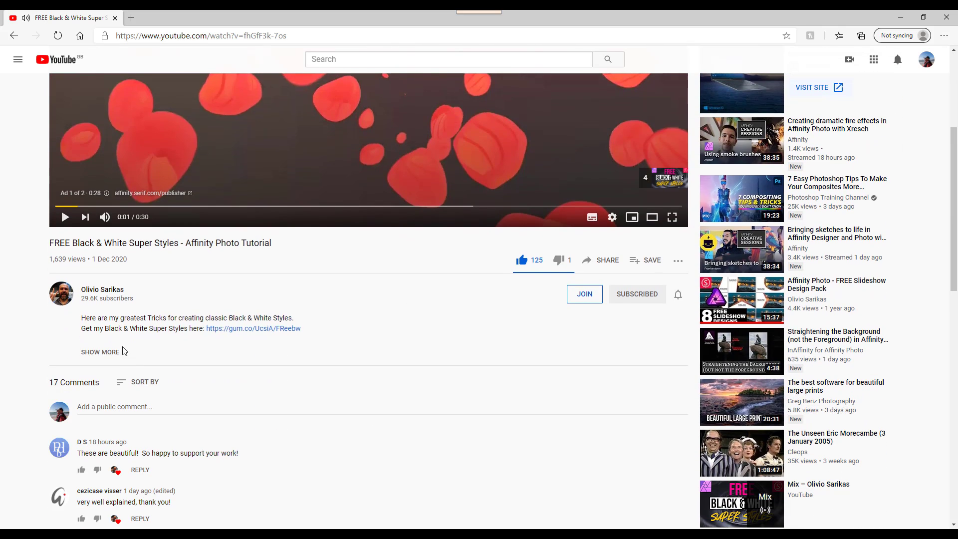
click(110, 355)
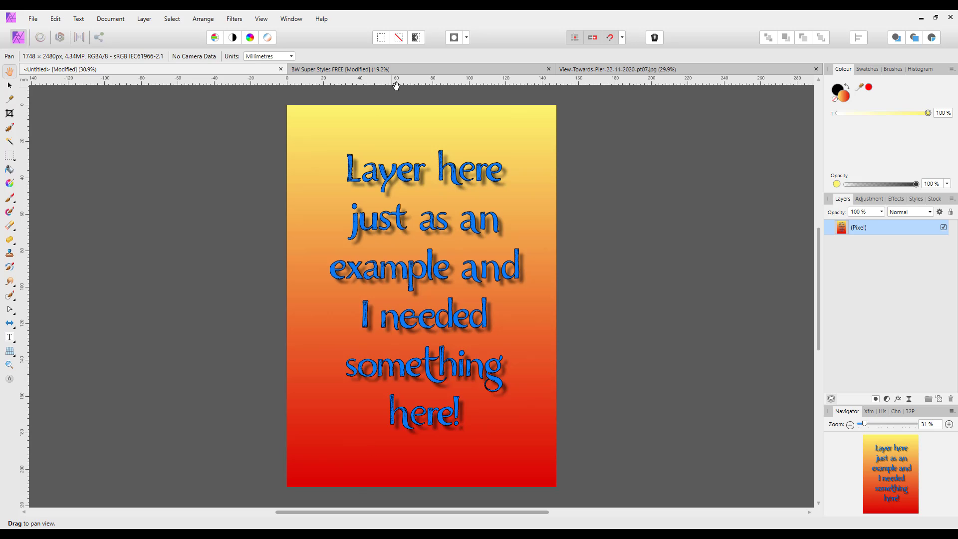
- Switch to the BW Super Styles FREE document in Affinity Photo and hide its Background photo layer
click(422, 70)
key(v)
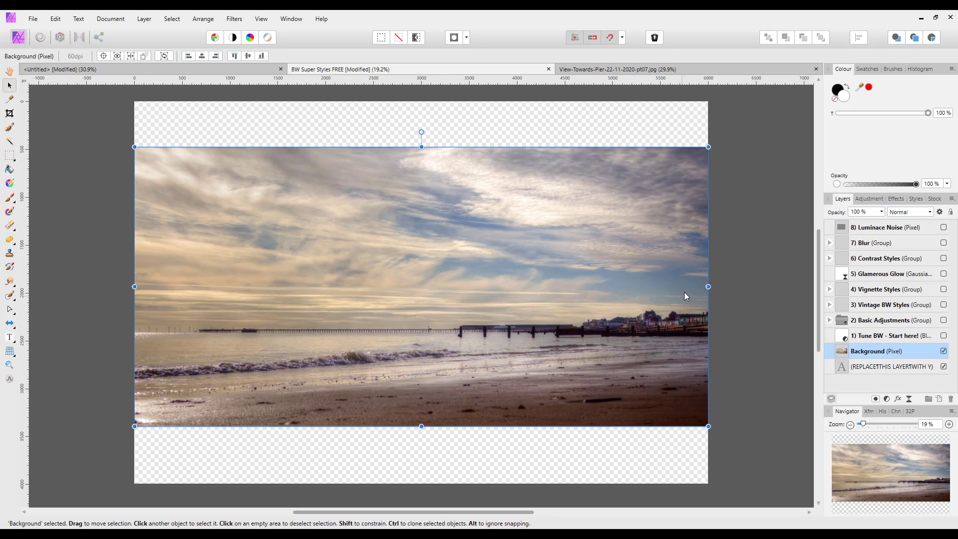
click(944, 351)
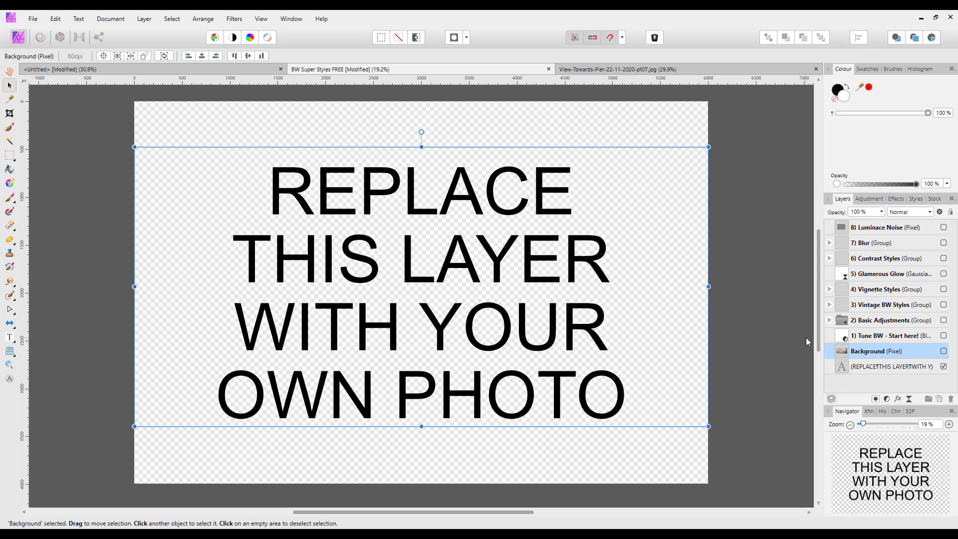
- Show the Background photo layer and enable the Rubach Sepia adjustment inside the Vintage BW Styles group
click(830, 305)
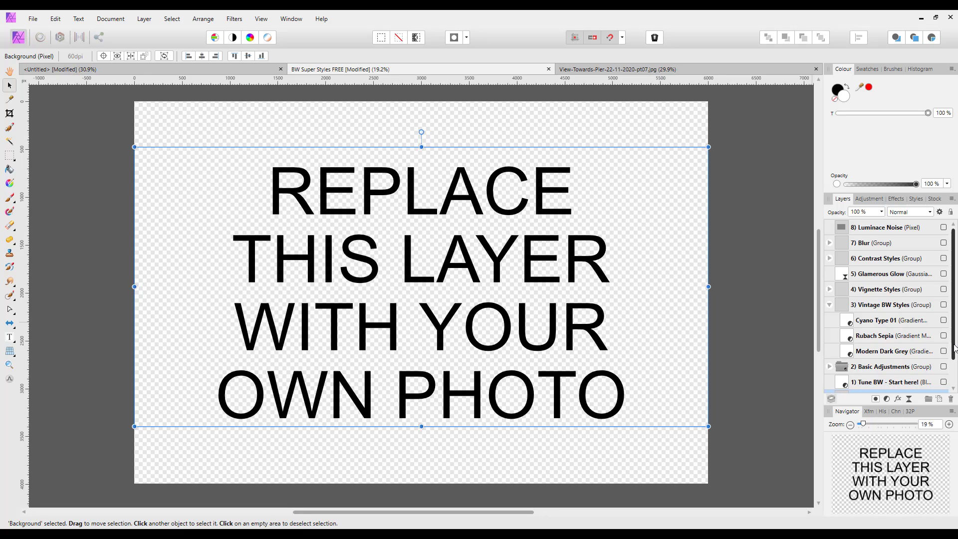
scroll(955, 349, down, 1)
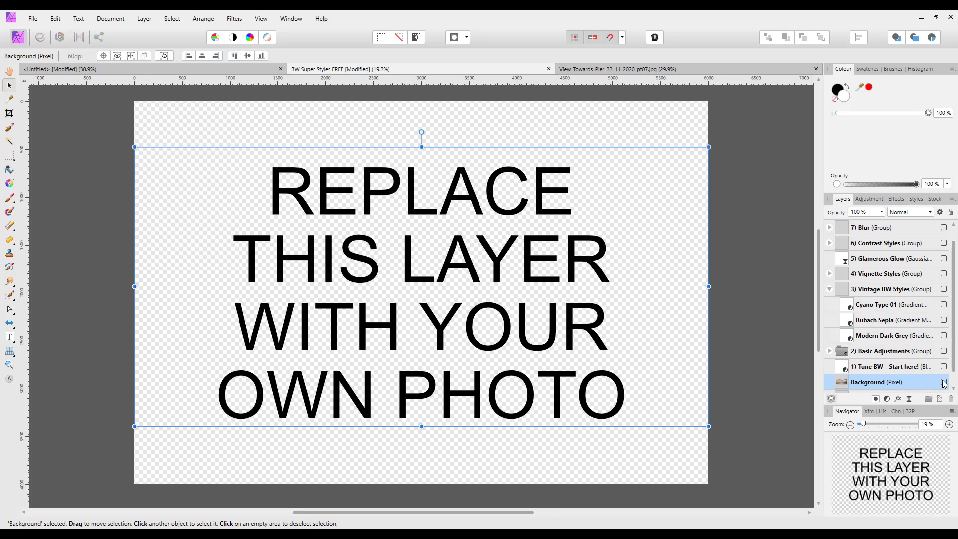
click(944, 381)
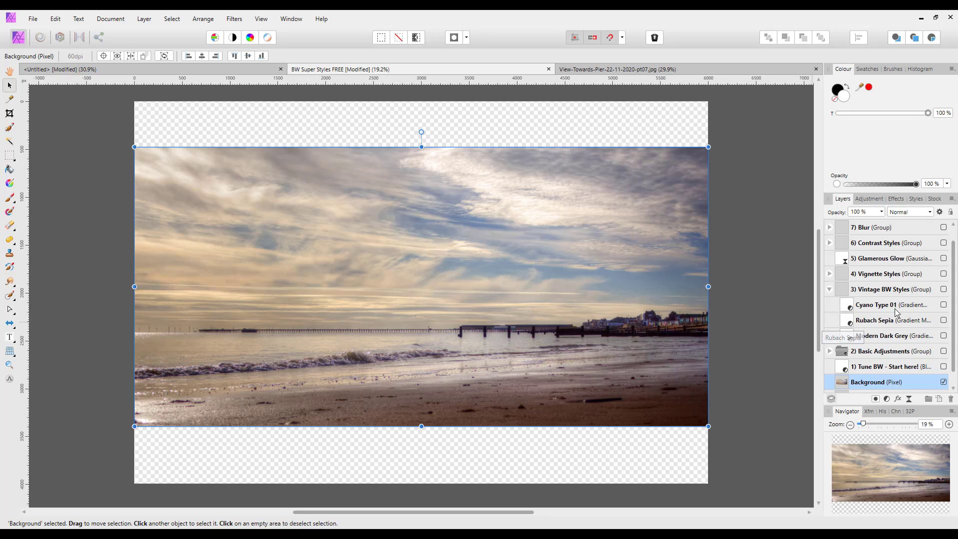
click(945, 290)
click(944, 321)
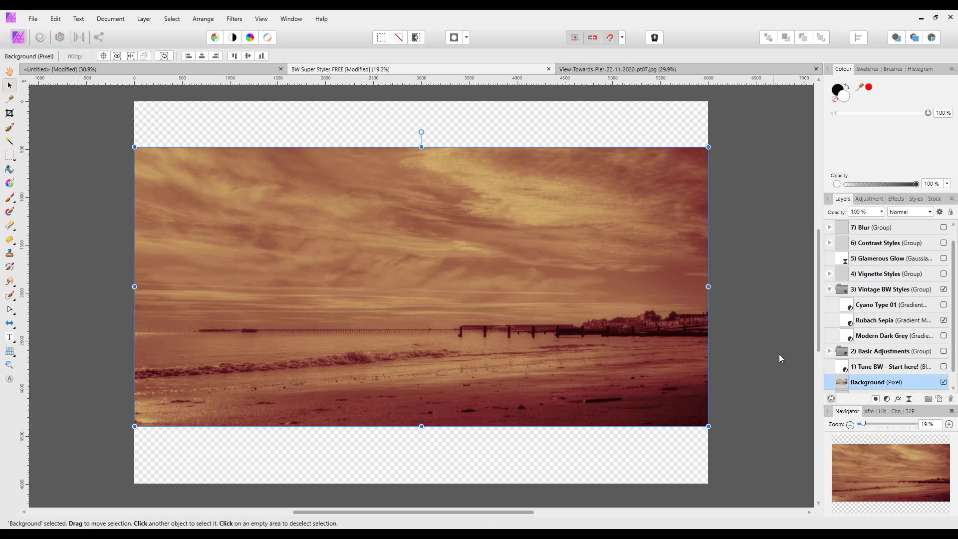
- Copy the Rubach Sepia gradient map layer and paste it above the pixel layer in the untitled text document
right_click(874, 323)
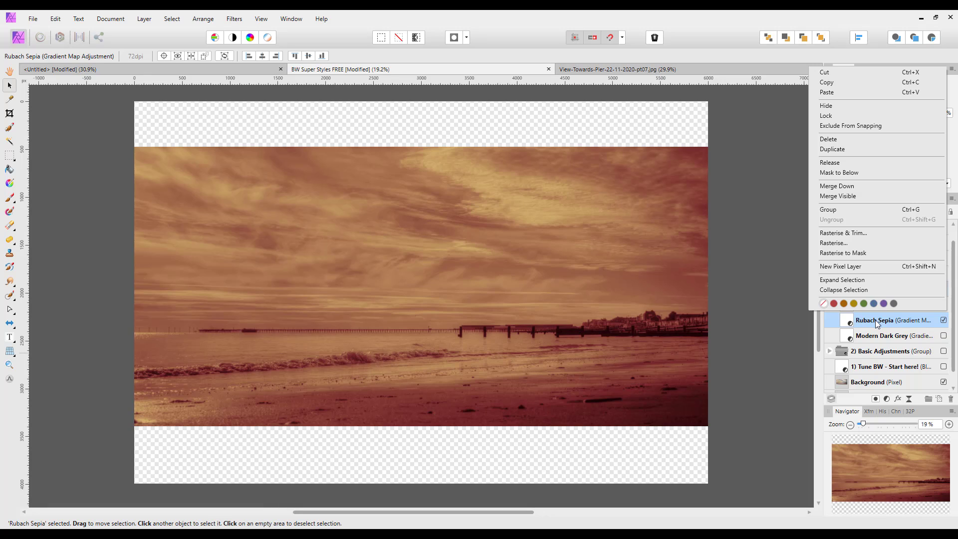
click(826, 83)
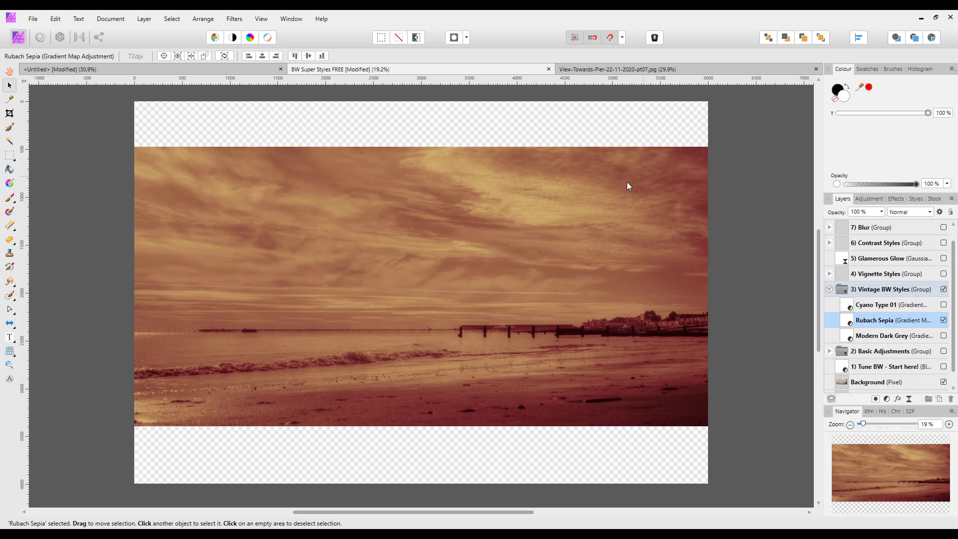
click(227, 65)
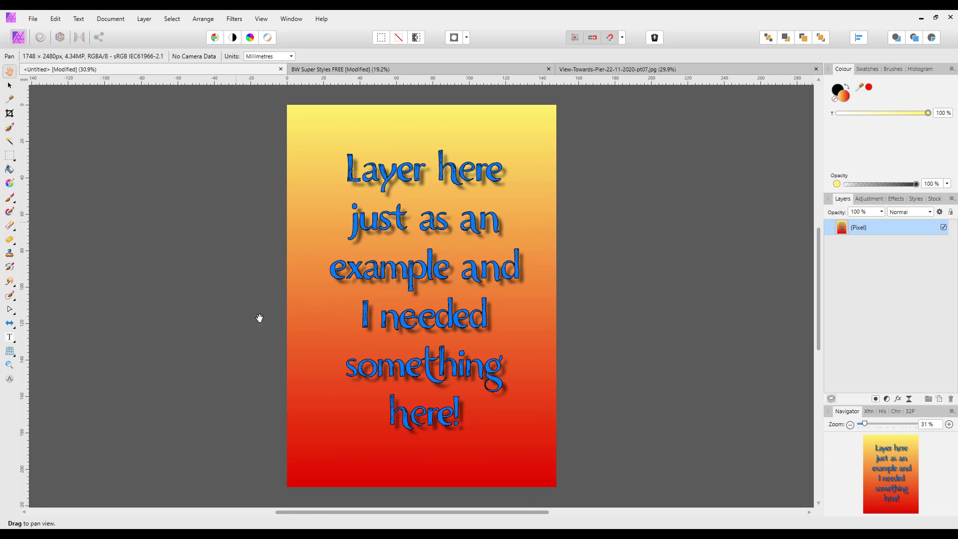
click(56, 22)
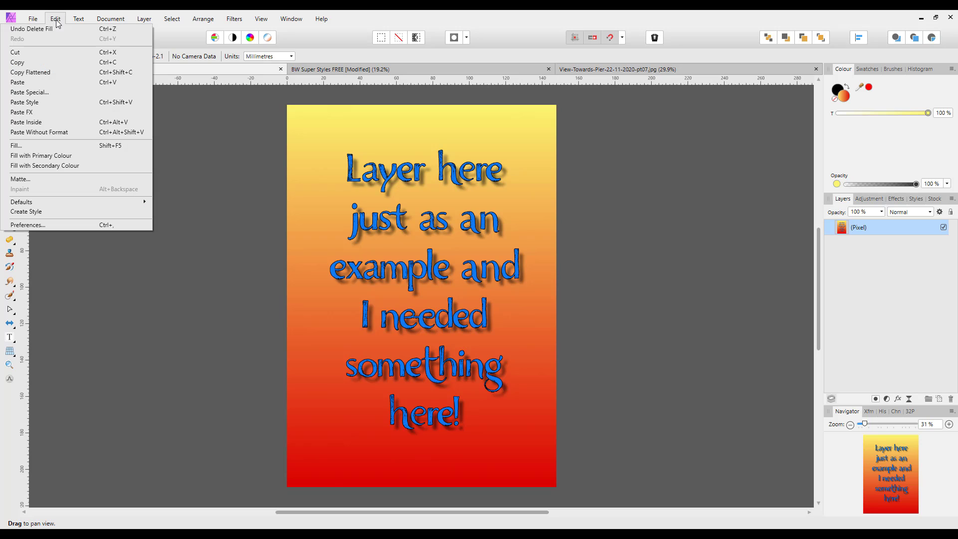
click(35, 83)
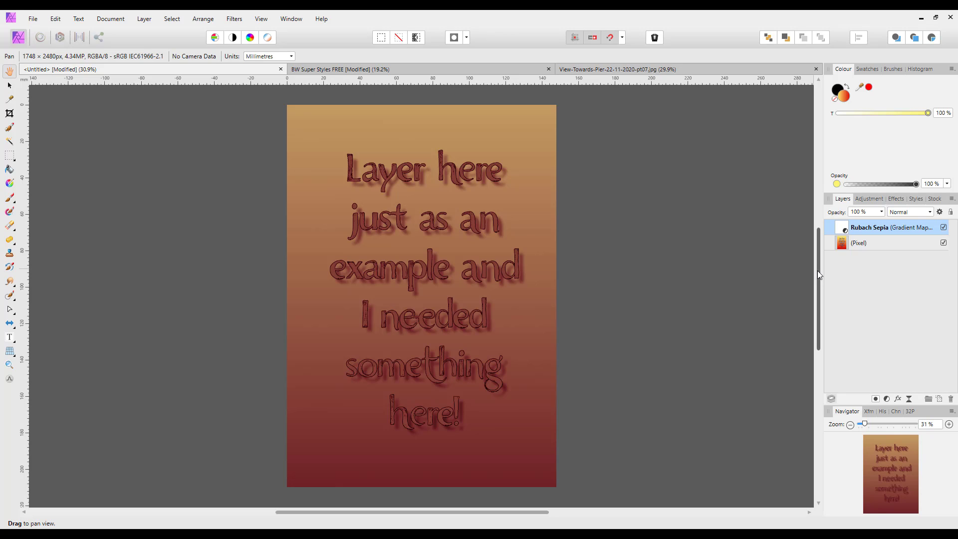
- Inspect the Gradient Map settings of the pasted Rubach Sepia layer without changing them
double_click(840, 234)
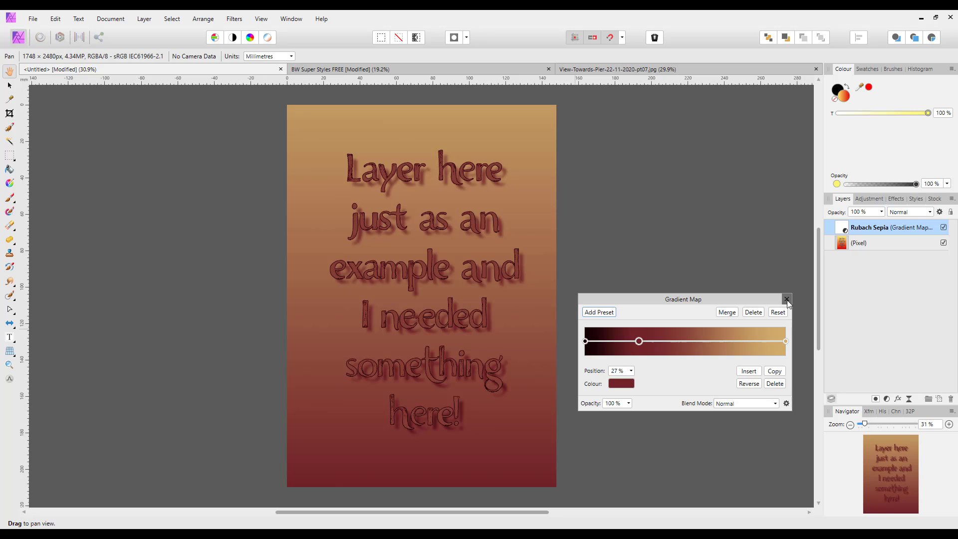
click(787, 299)
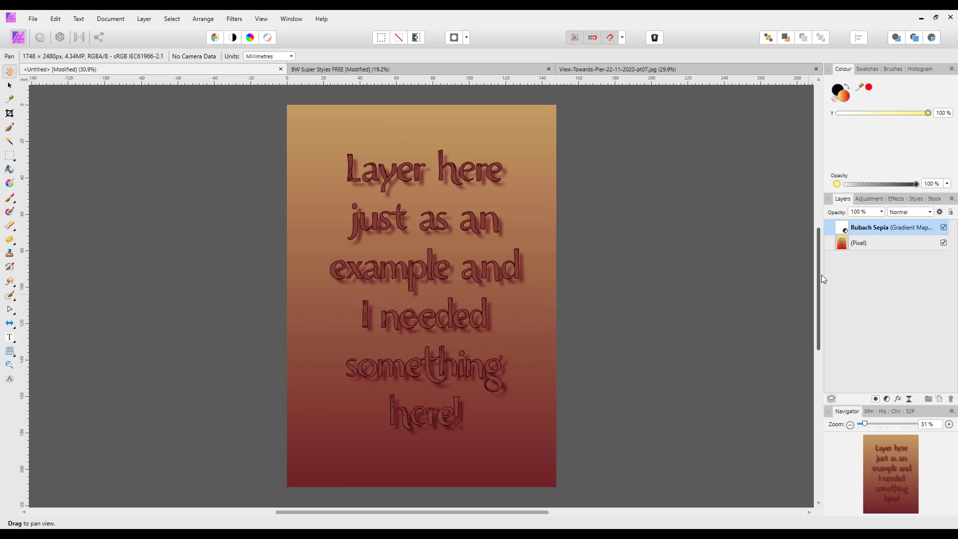
double_click(843, 228)
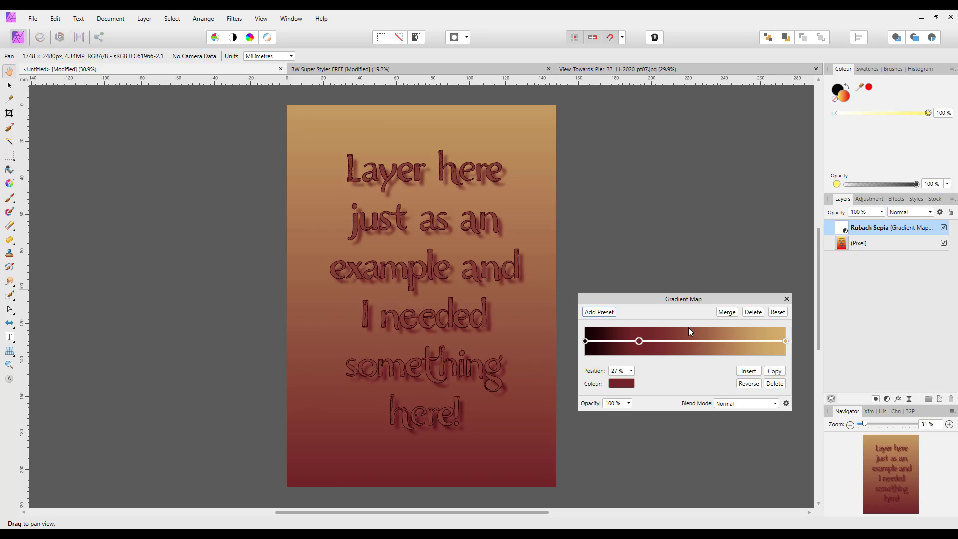
click(787, 299)
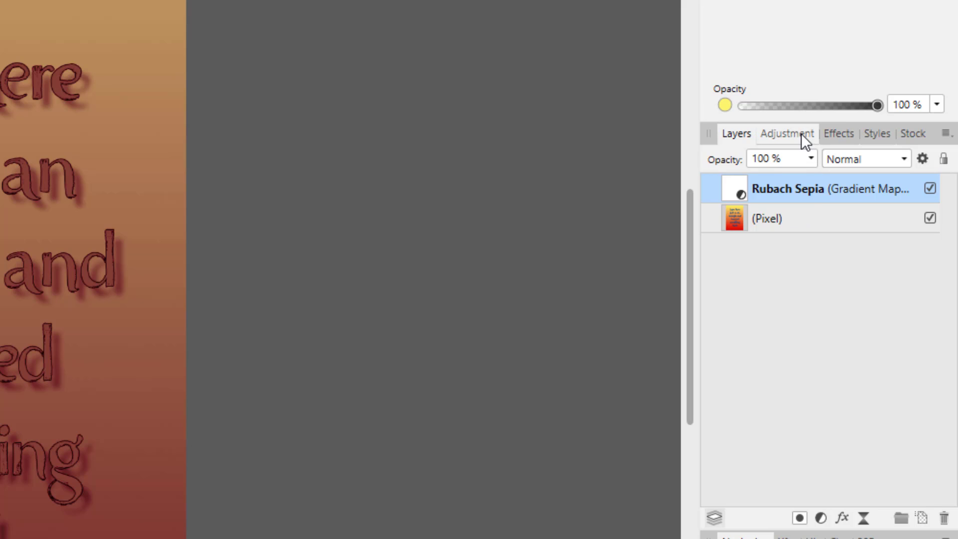
- Compare the layer stack with the available Gradient Map presets and look through the list of adjustments
click(801, 133)
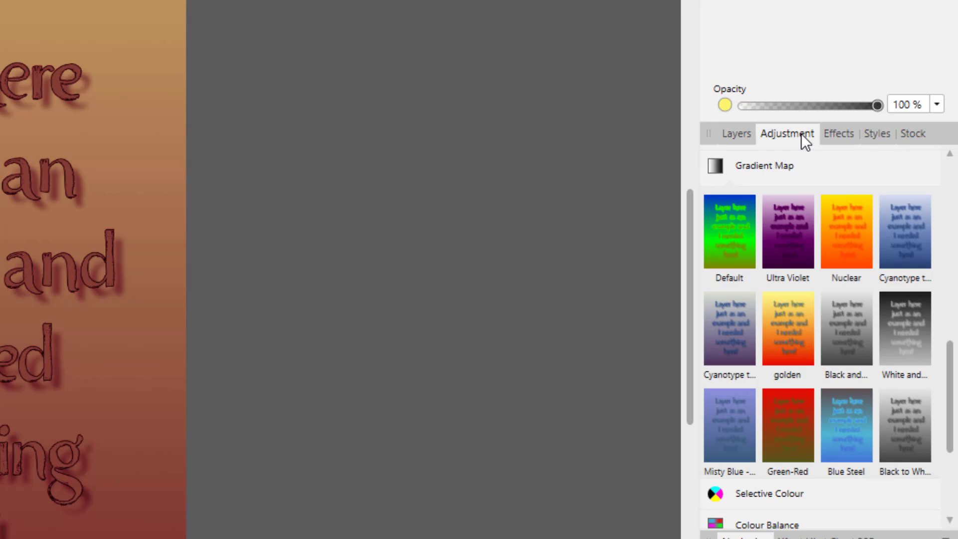
click(734, 142)
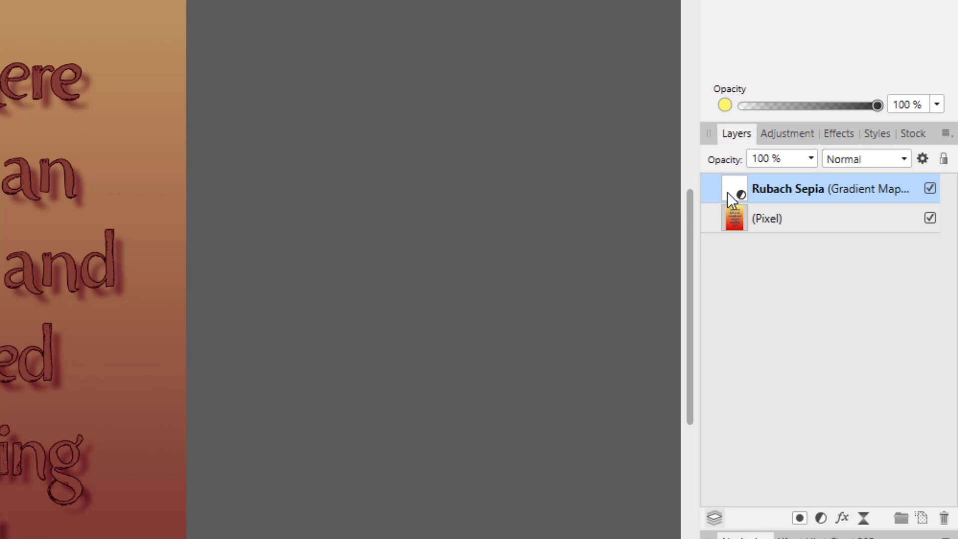
click(795, 138)
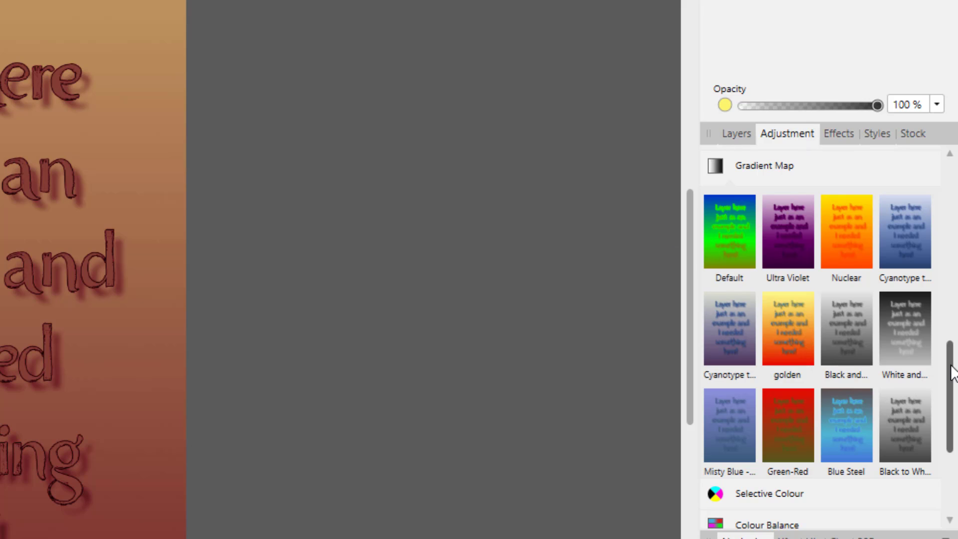
scroll(952, 353, up, 3)
scroll(952, 352, down, 3)
scroll(952, 382, up, 1)
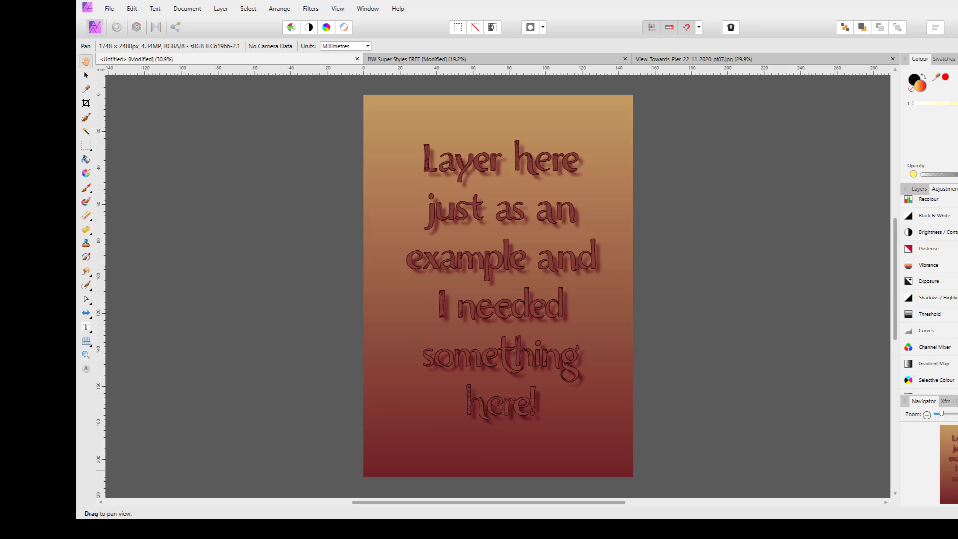
- Try a Black & White adjustment using the preset whose name begins with Accurate, and delete the adjustment
drag(956, 308, 957, 282)
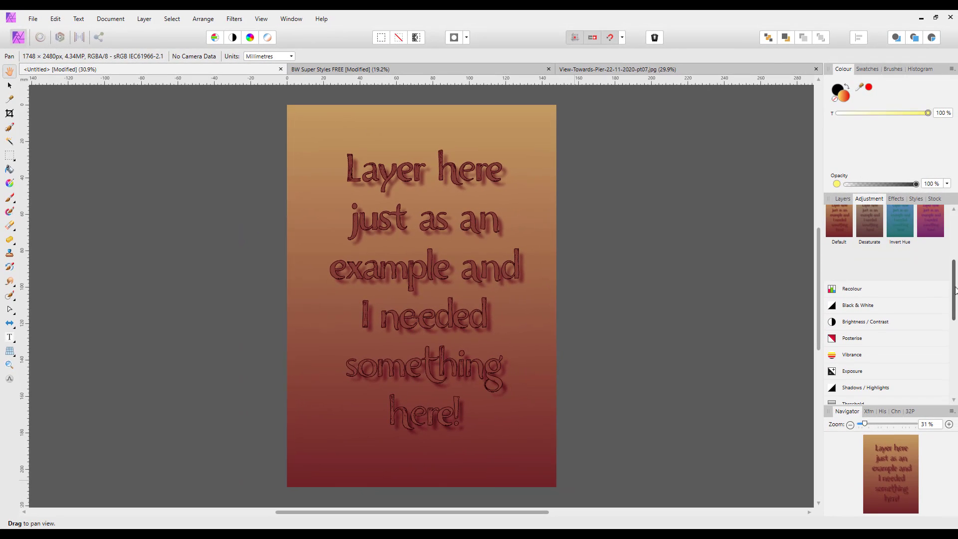
click(859, 305)
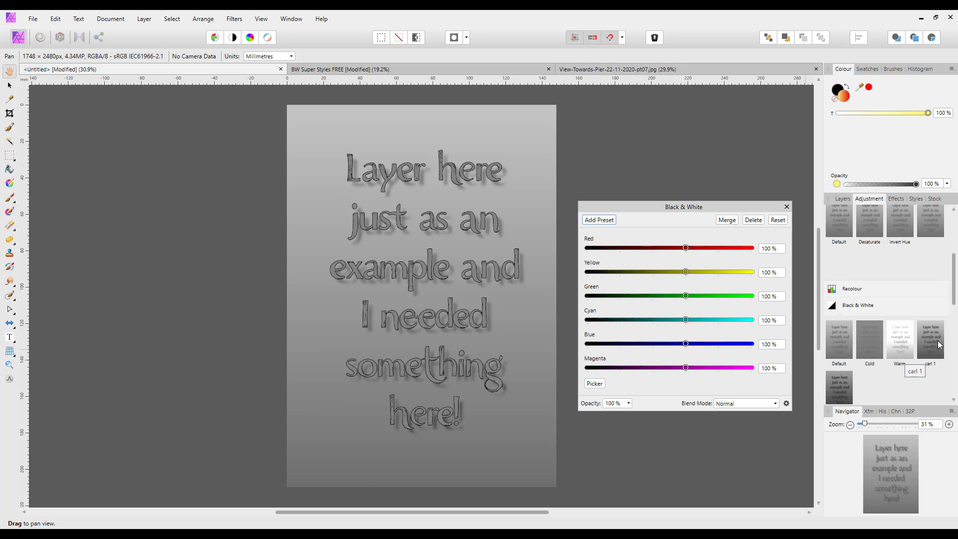
scroll(954, 294, down, 2)
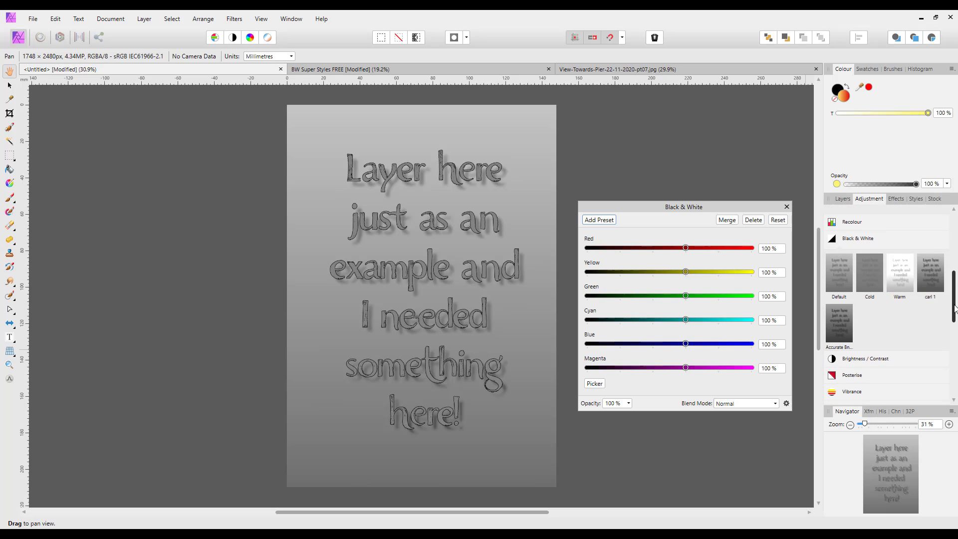
click(839, 325)
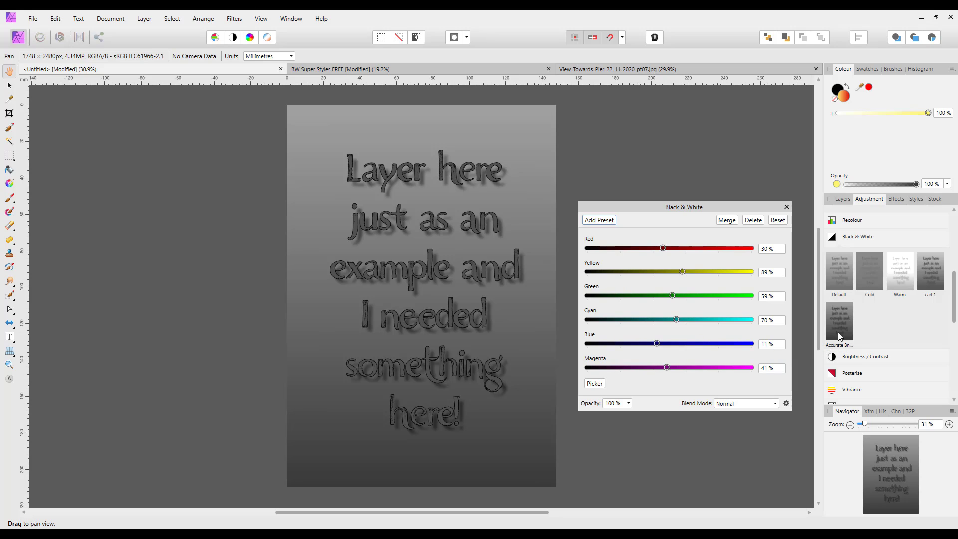
click(843, 199)
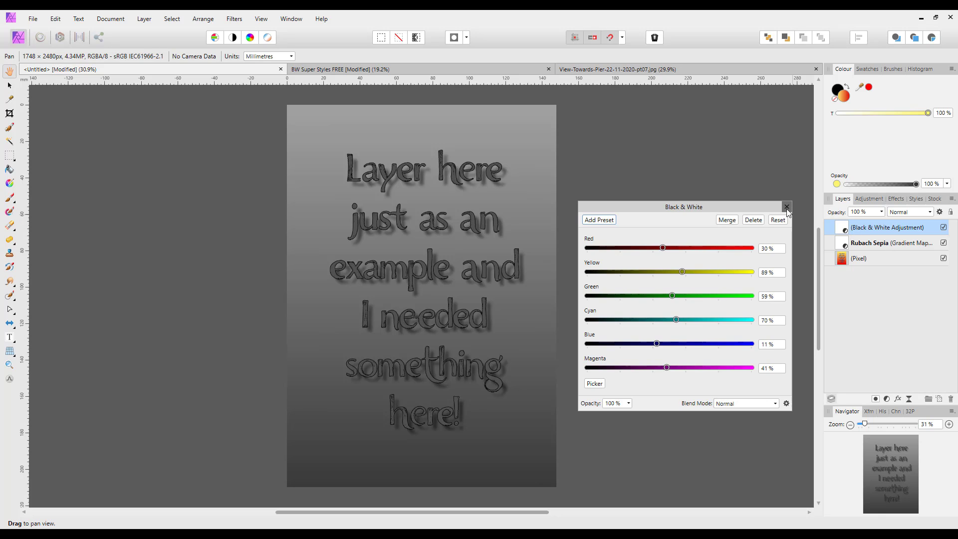
click(754, 221)
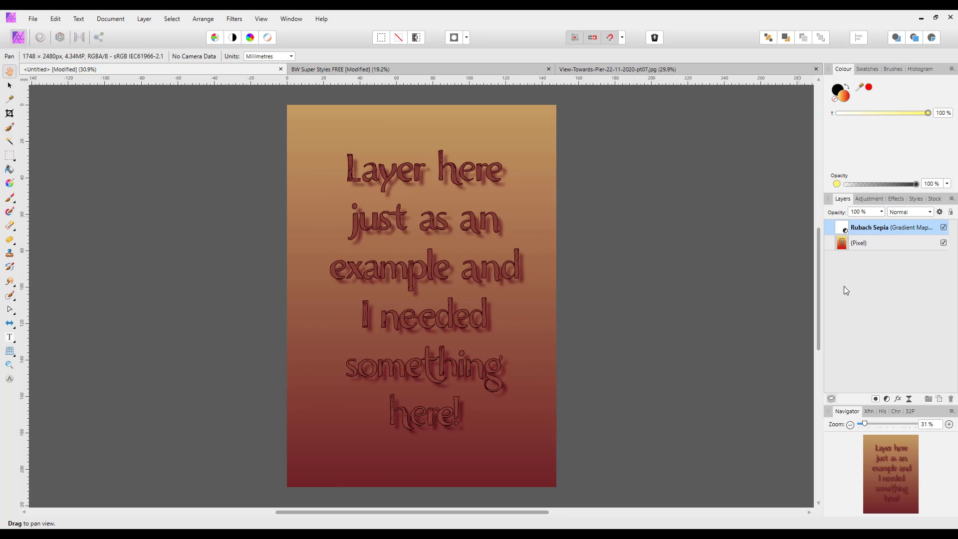
- Duplicate the Rubach Sepia gradient map layer and hide the lower copy
mouse_move(818, 284)
mouse_down()
mouse_move(819, 293)
mouse_move(819, 281)
mouse_up()
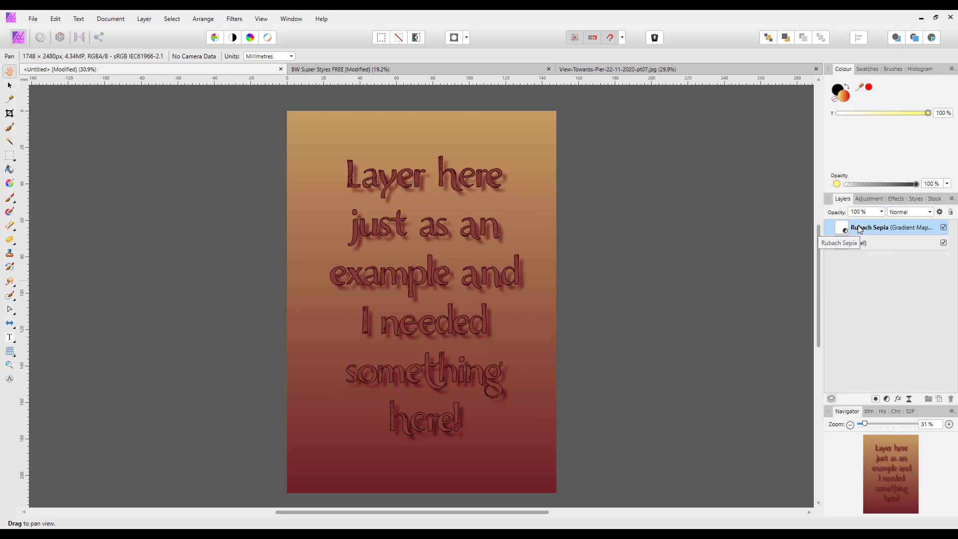
right_click(875, 229)
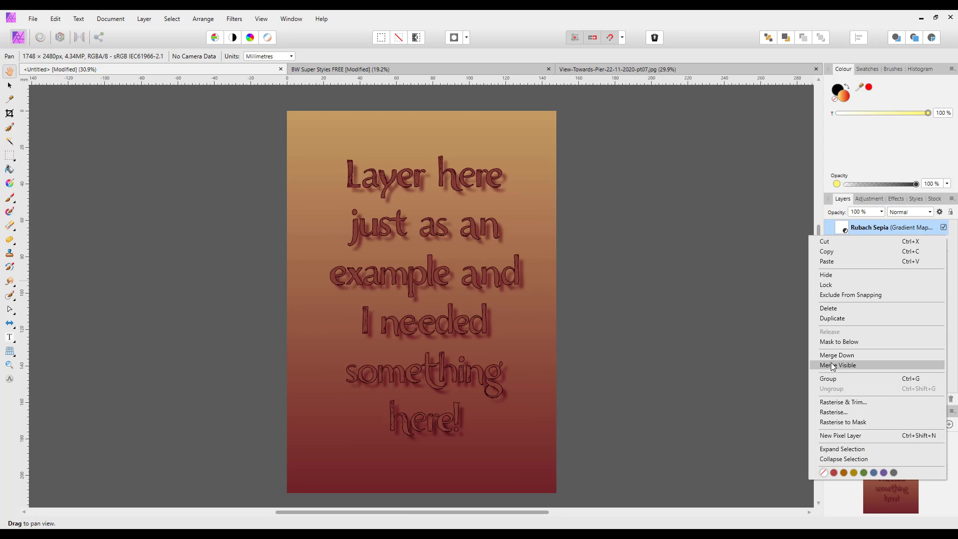
click(834, 318)
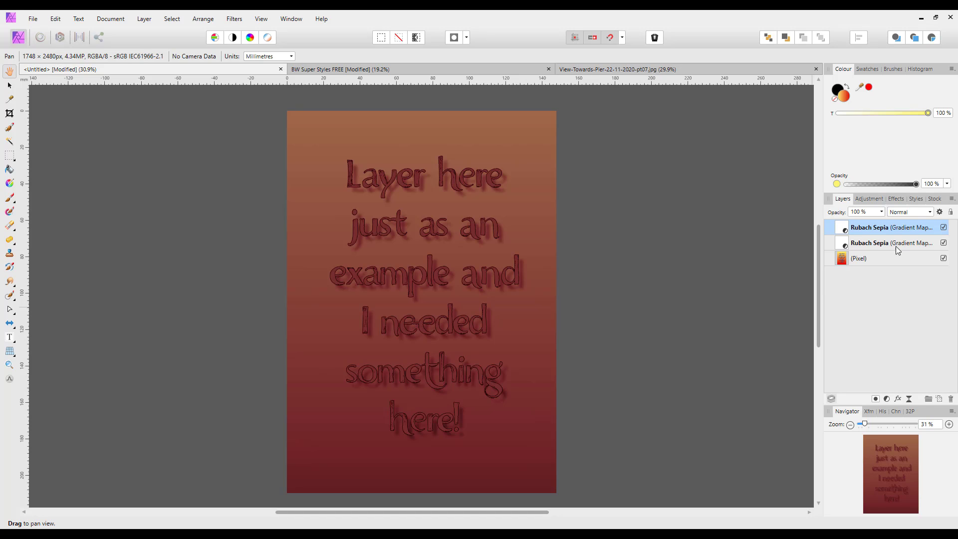
click(945, 243)
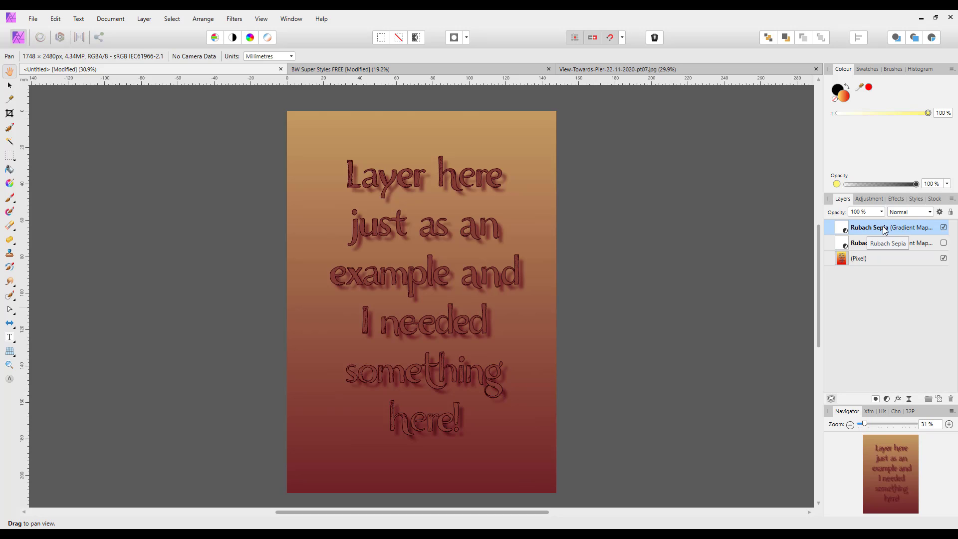
- Apply the golden Gradient Map preset to the visible upper copy of the Rubach Sepia layer
click(874, 199)
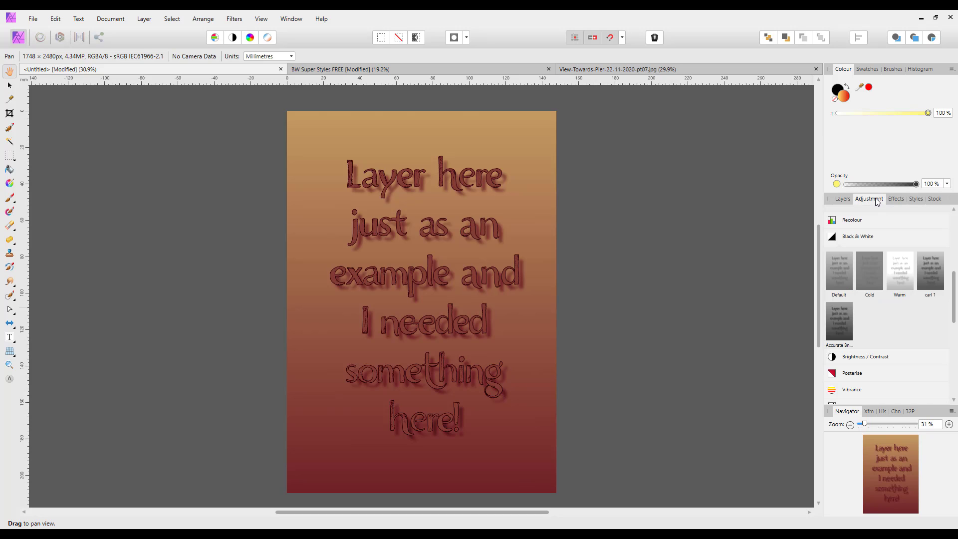
drag(955, 285, 957, 358)
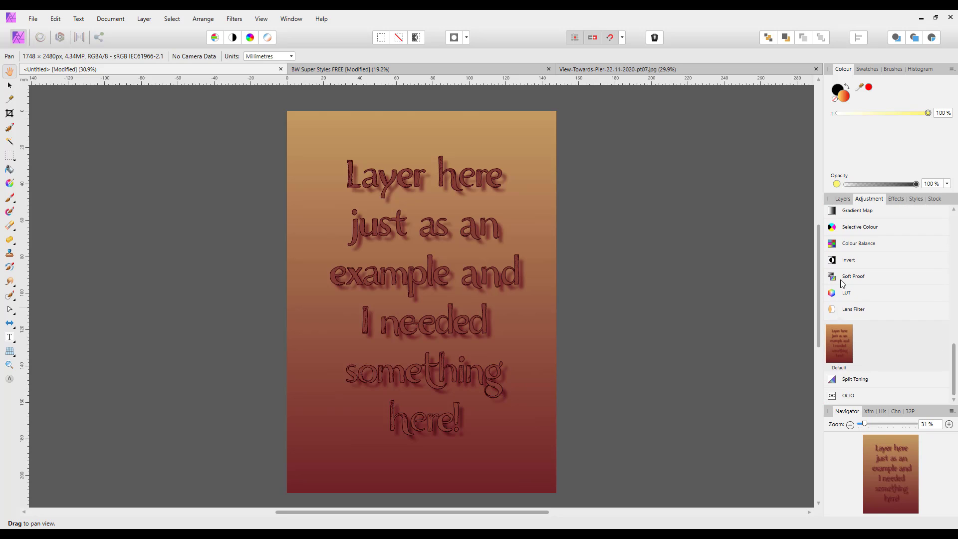
scroll(854, 245, up, 1)
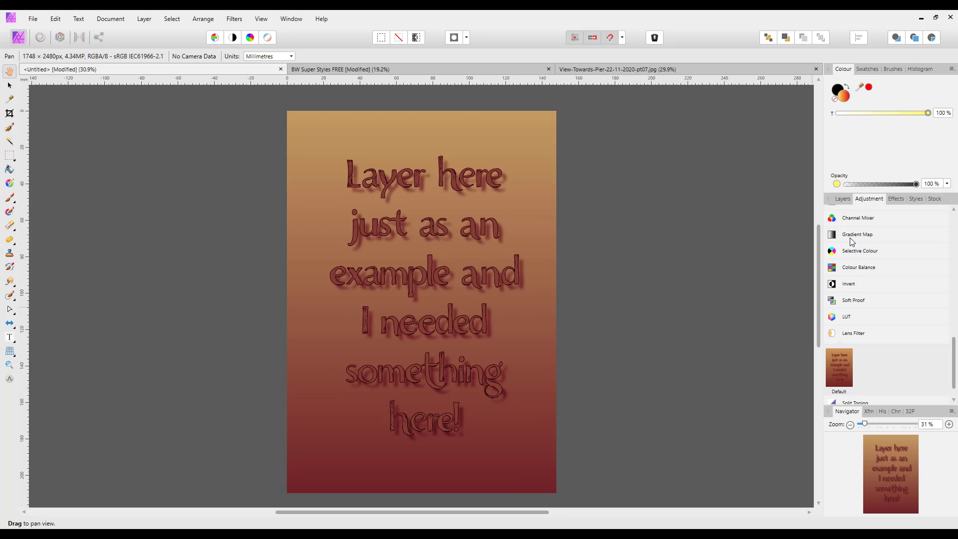
click(853, 235)
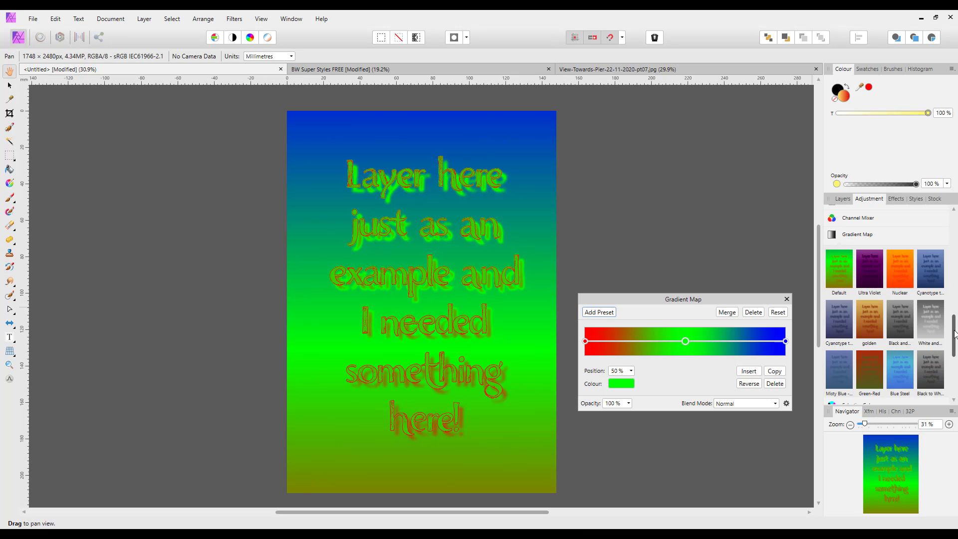
scroll(859, 305, down, 1)
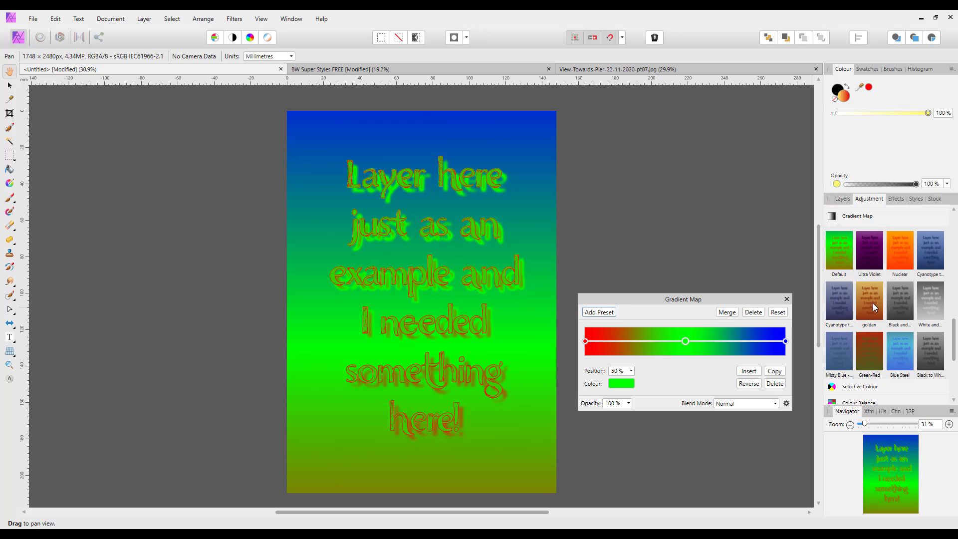
click(871, 303)
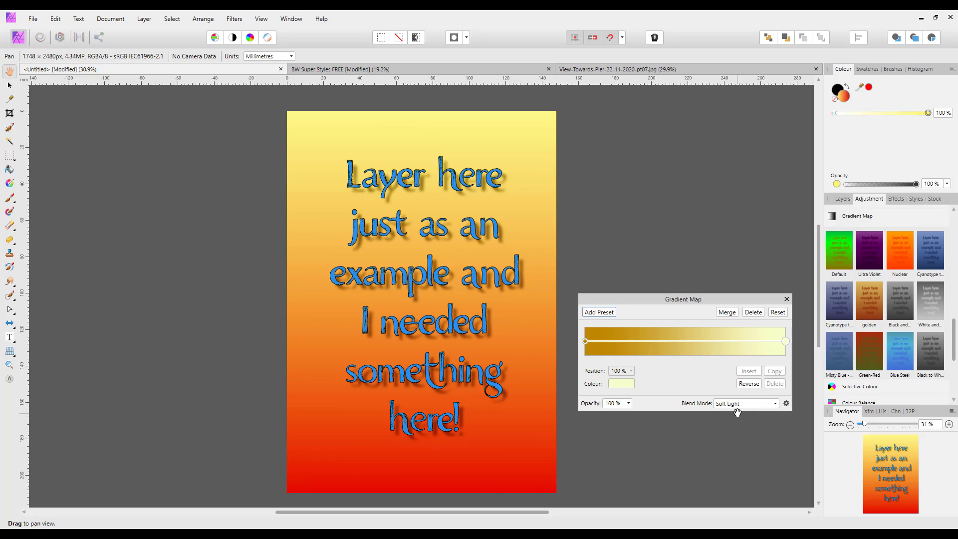
click(787, 300)
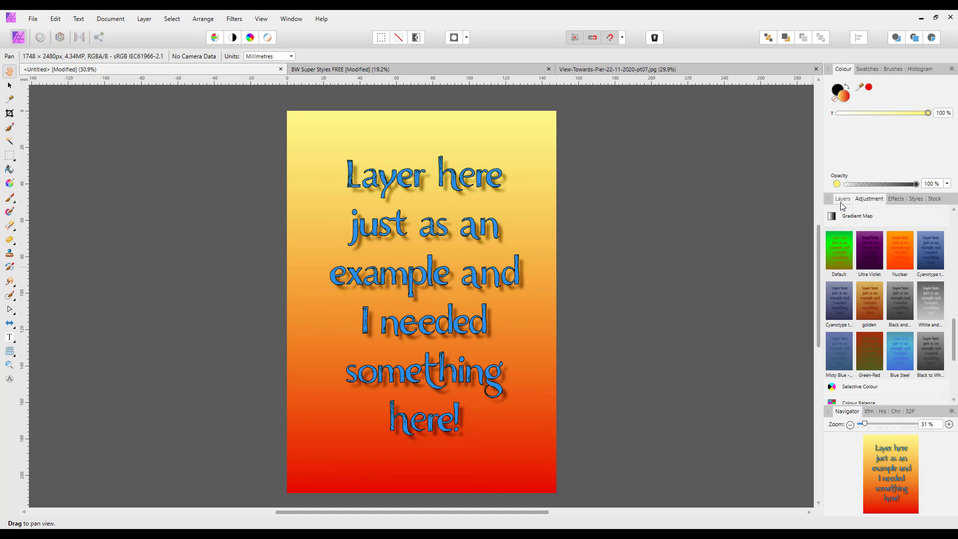
- Rename the upper gradient map layer to Golden and hide it
click(843, 199)
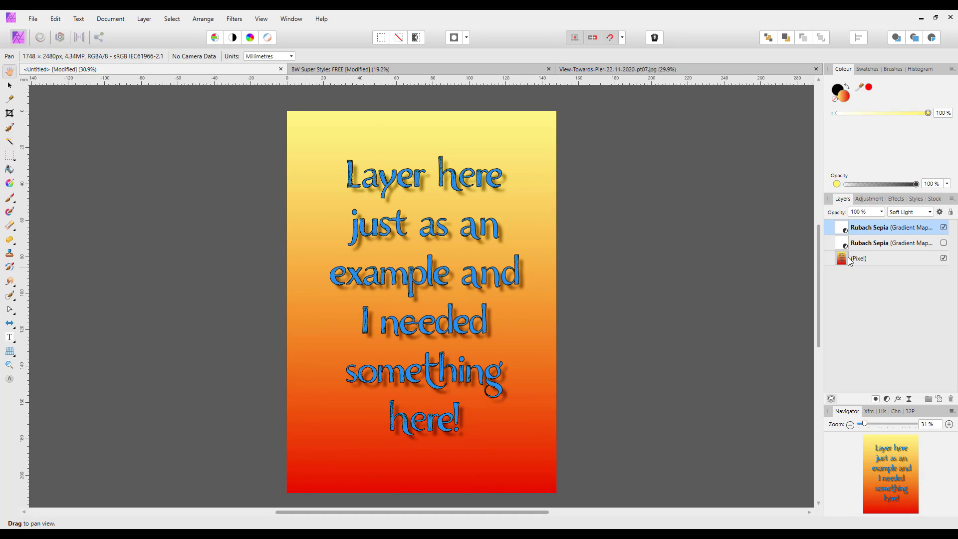
right_click(871, 230)
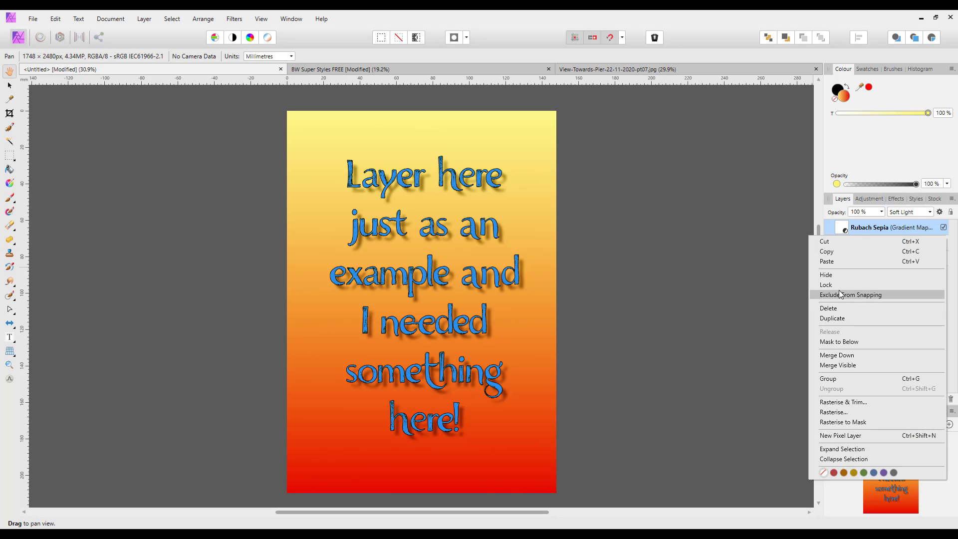
double_click(869, 230)
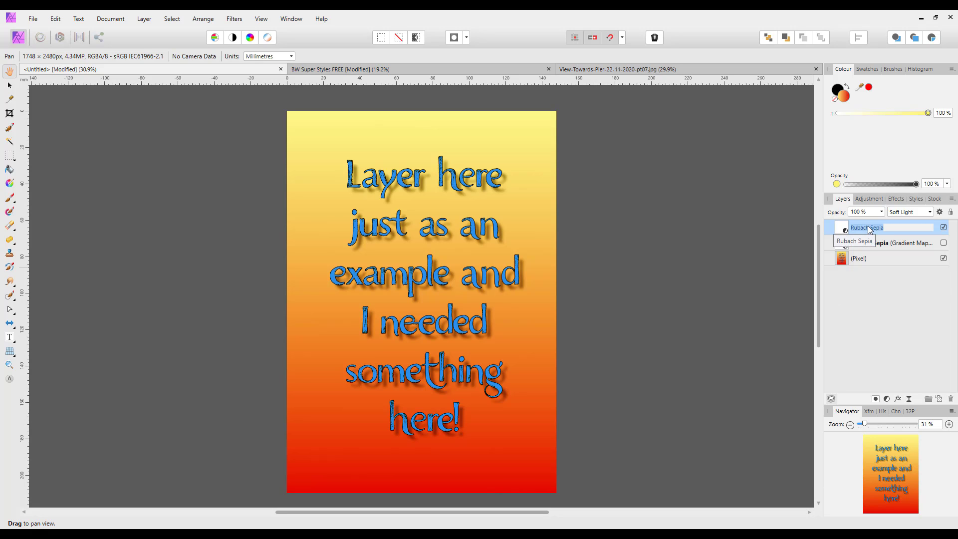
text(Golden)
key(Return)
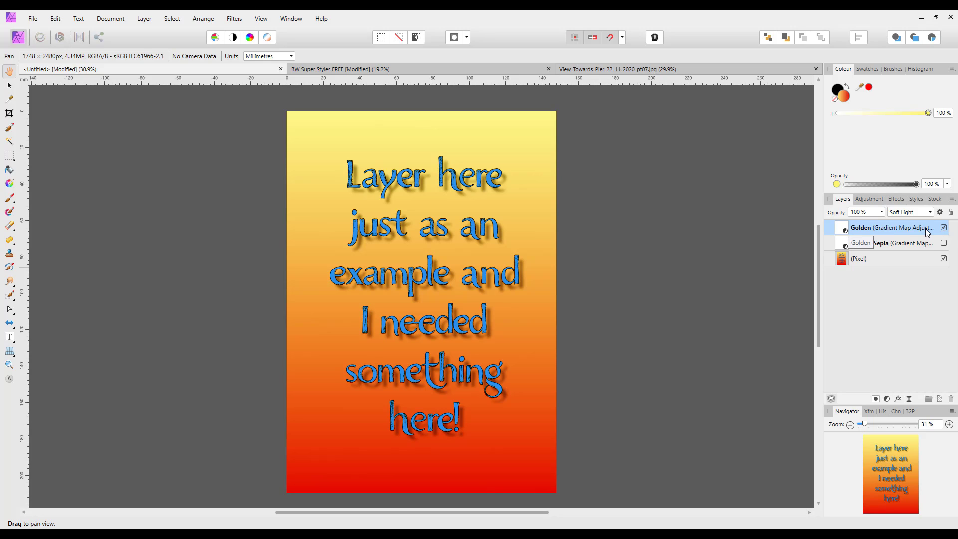
click(944, 228)
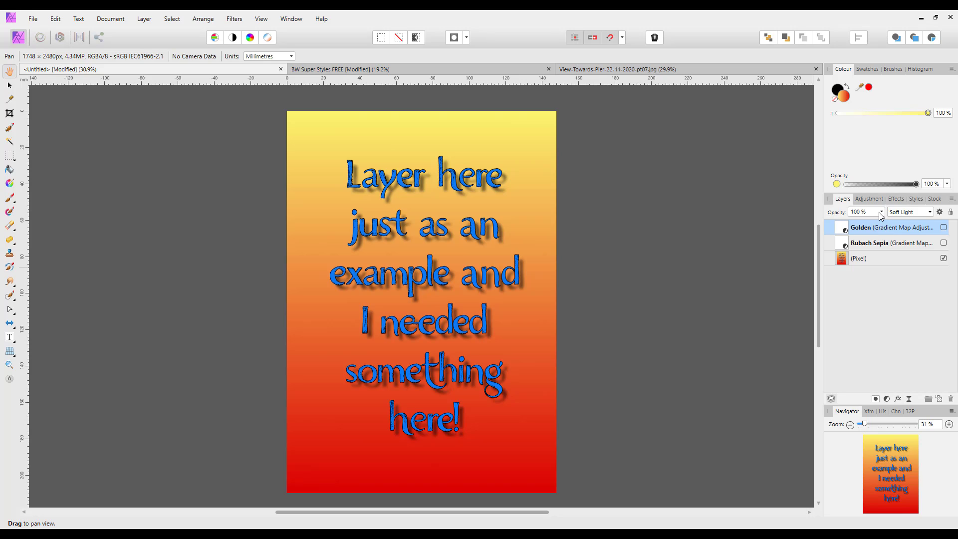
- Add a Levels adjustment above the Golden layer using the Darken preset
click(869, 199)
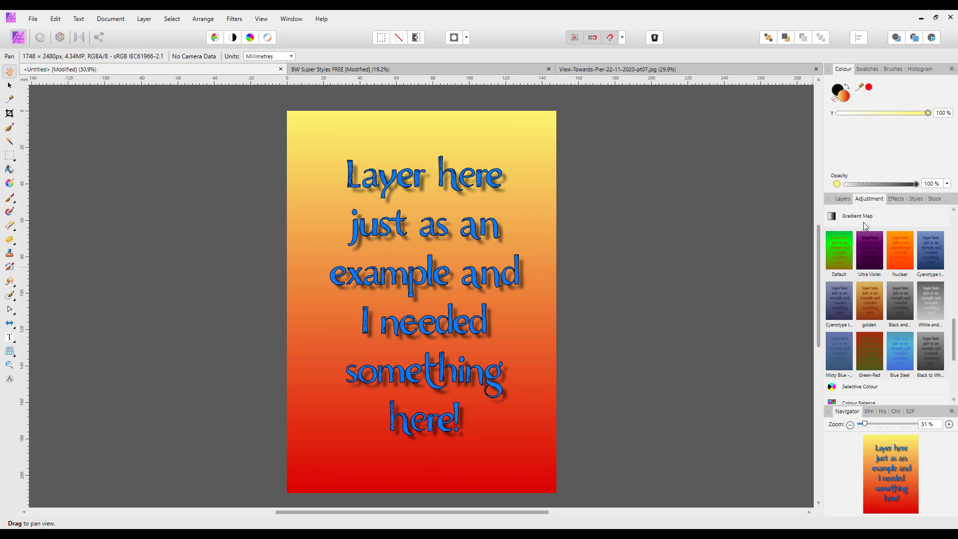
click(837, 222)
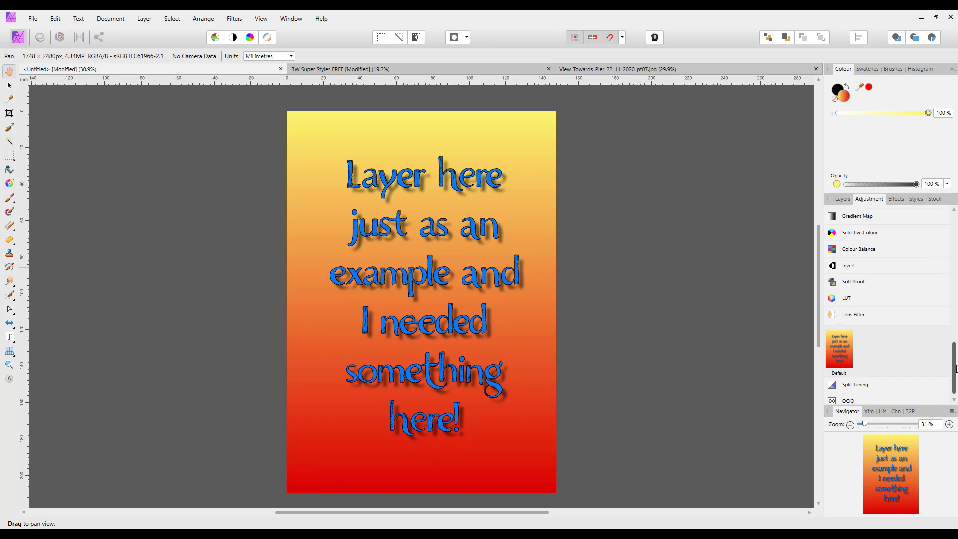
drag(954, 361, 955, 218)
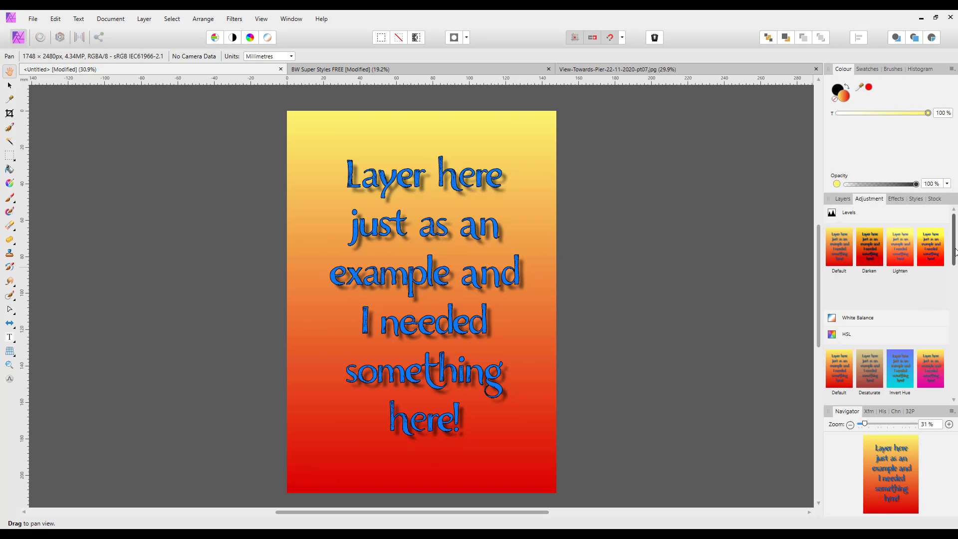
mouse_move(955, 246)
mouse_down()
mouse_move(955, 270)
mouse_move(952, 245)
mouse_up()
click(843, 199)
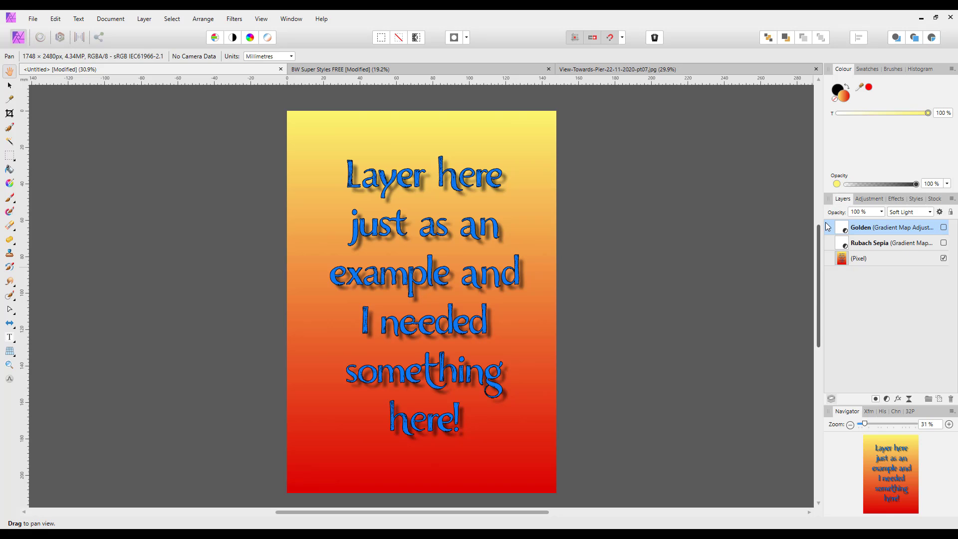
click(874, 203)
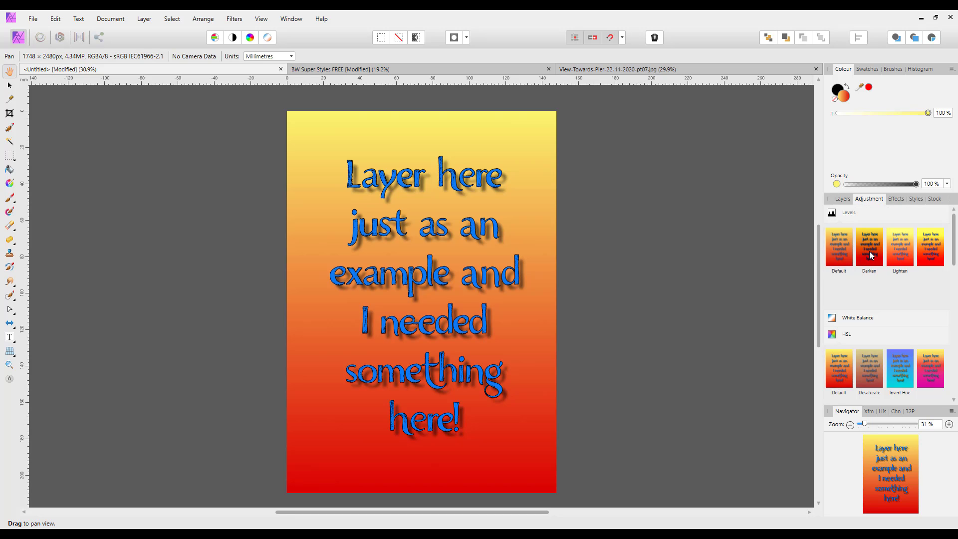
click(871, 255)
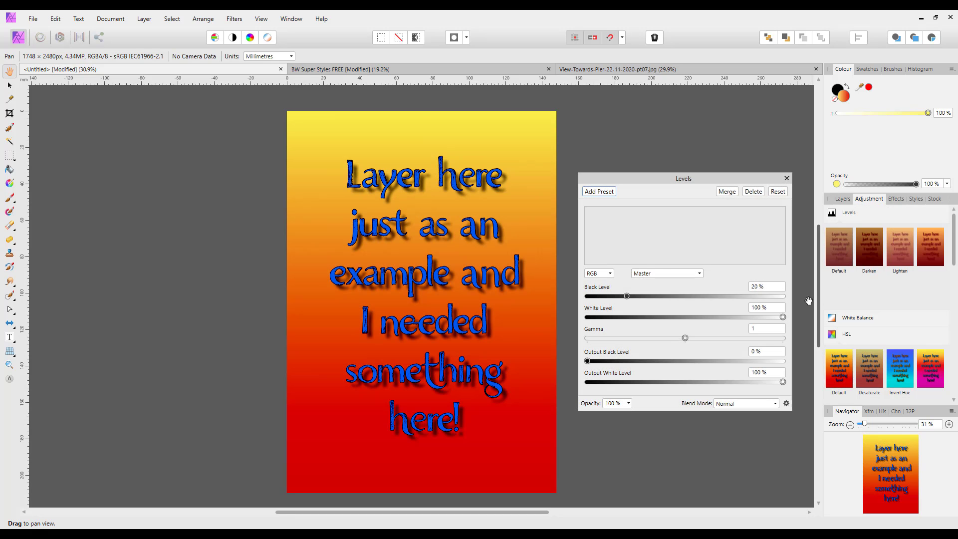
click(843, 199)
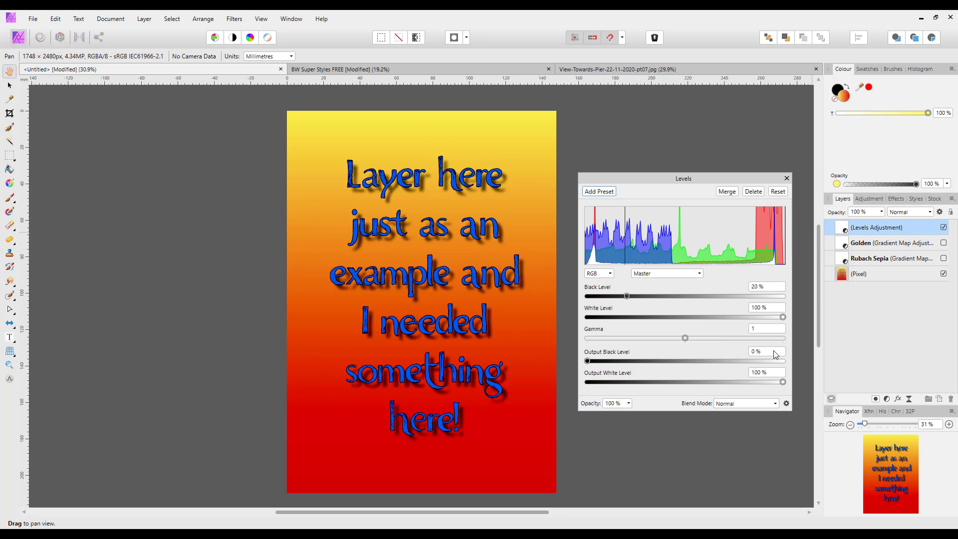
click(787, 179)
- Name the new Levels adjustment layer Darken
double_click(862, 231)
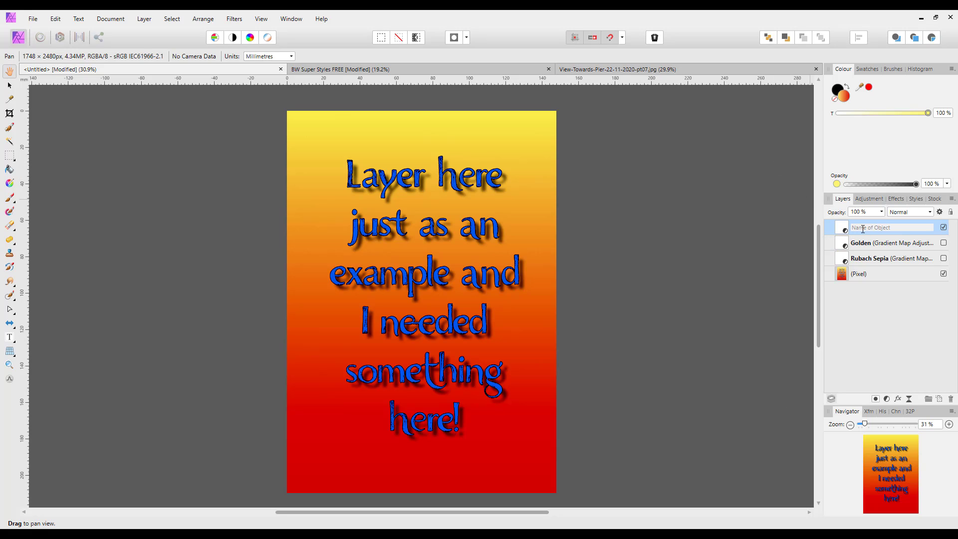
text(Darken)
key(Return)
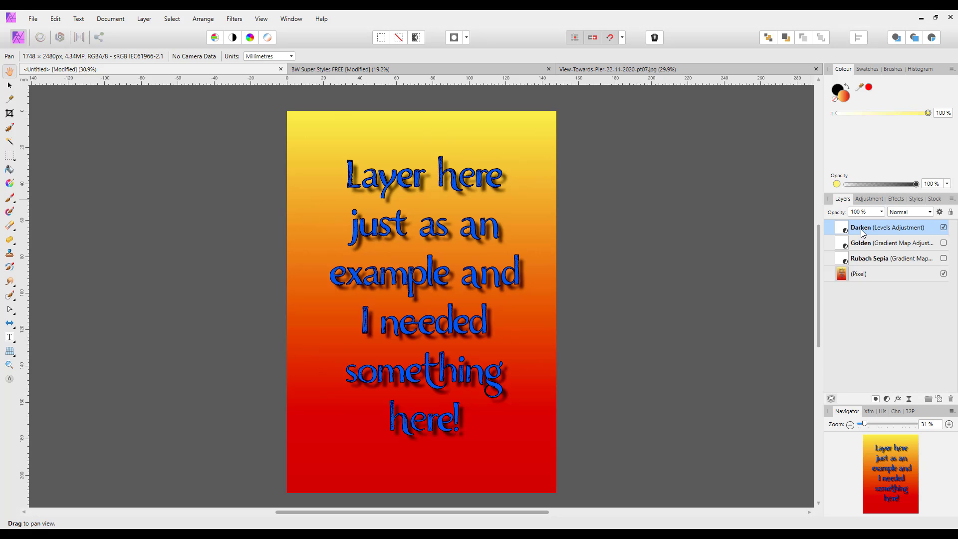
- Duplicate the Darken levels layer and hide the lower copy
right_click(863, 232)
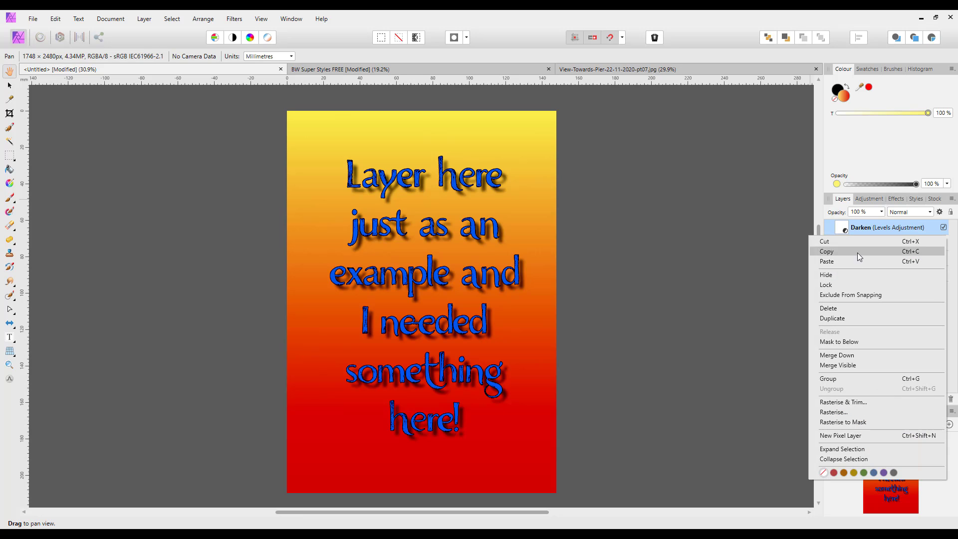
click(833, 318)
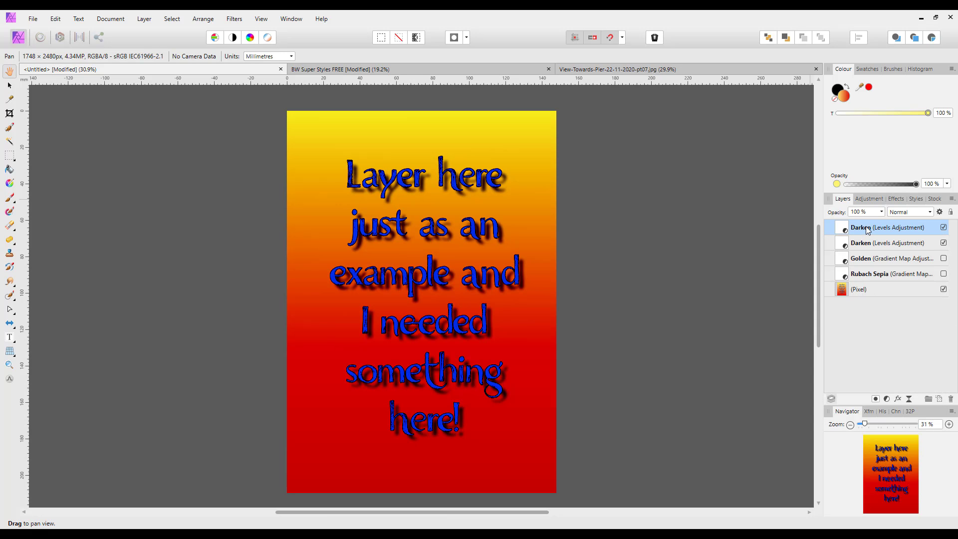
click(944, 243)
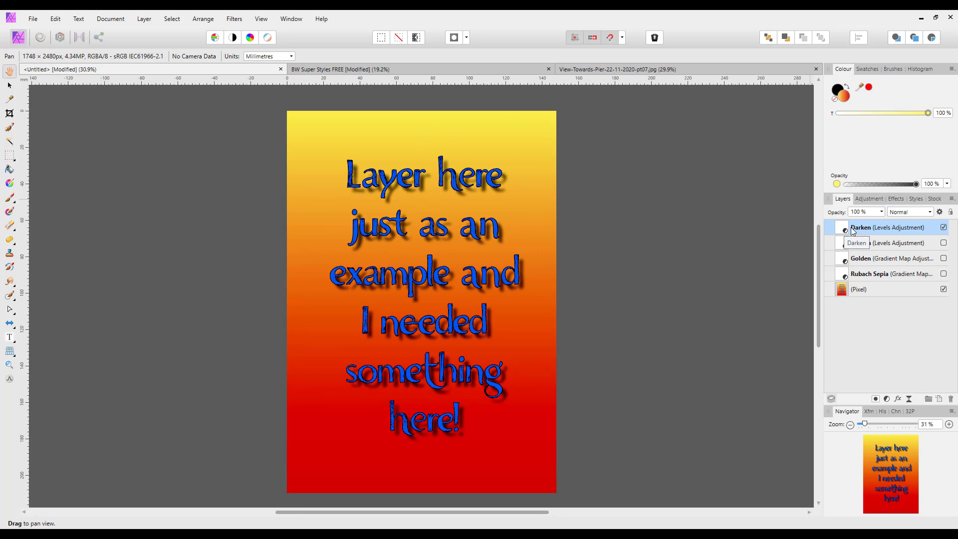
- Apply the Lighten Levels preset to the upper Darken copy and rename that layer to Lighten
click(870, 199)
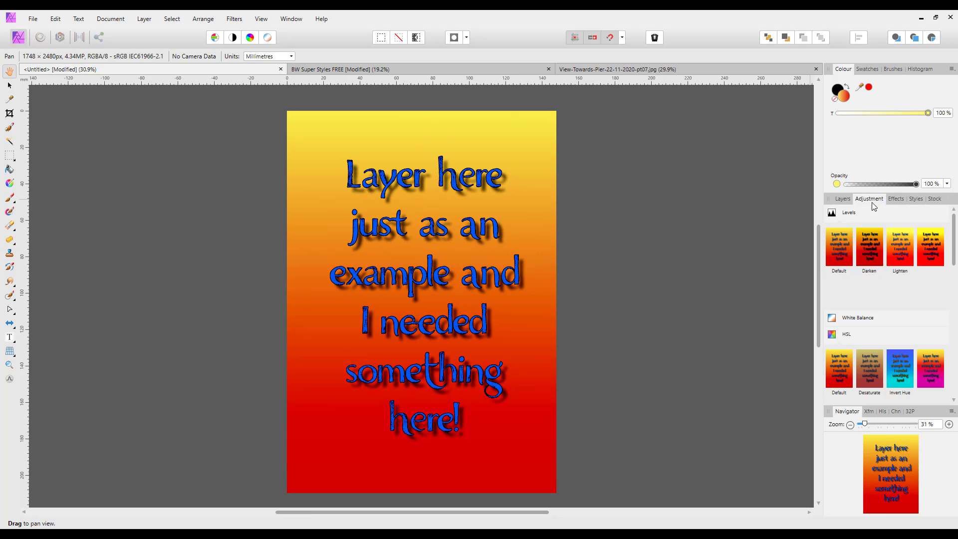
click(897, 251)
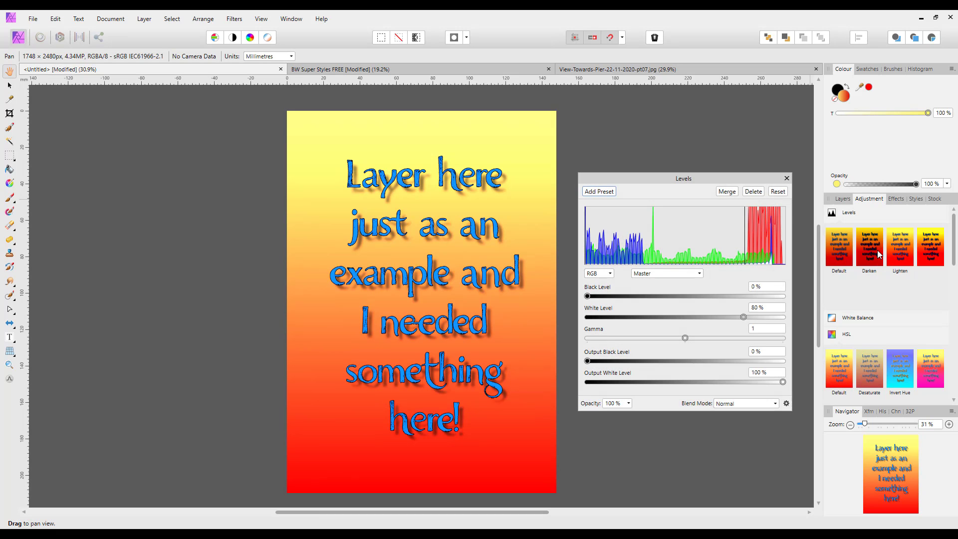
click(787, 178)
click(843, 198)
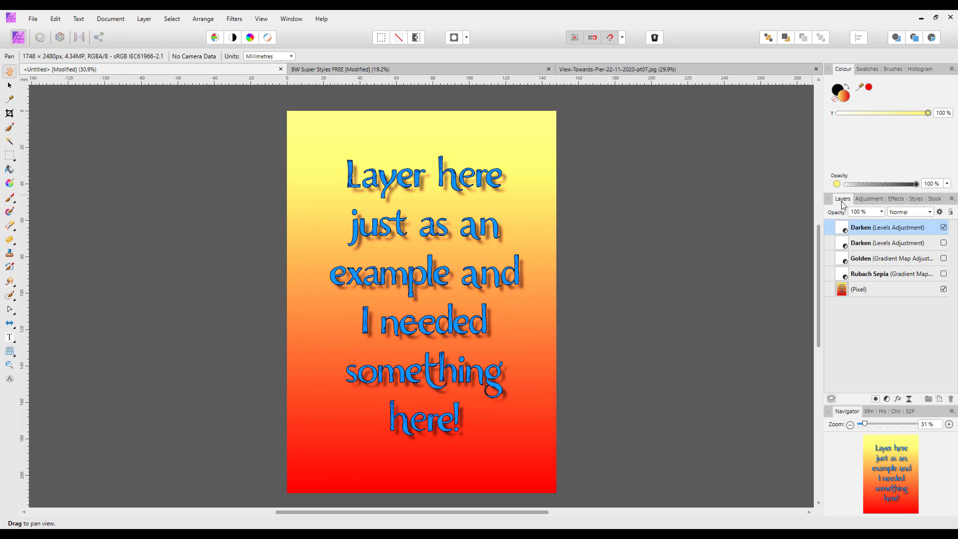
double_click(867, 228)
text(Lighten)
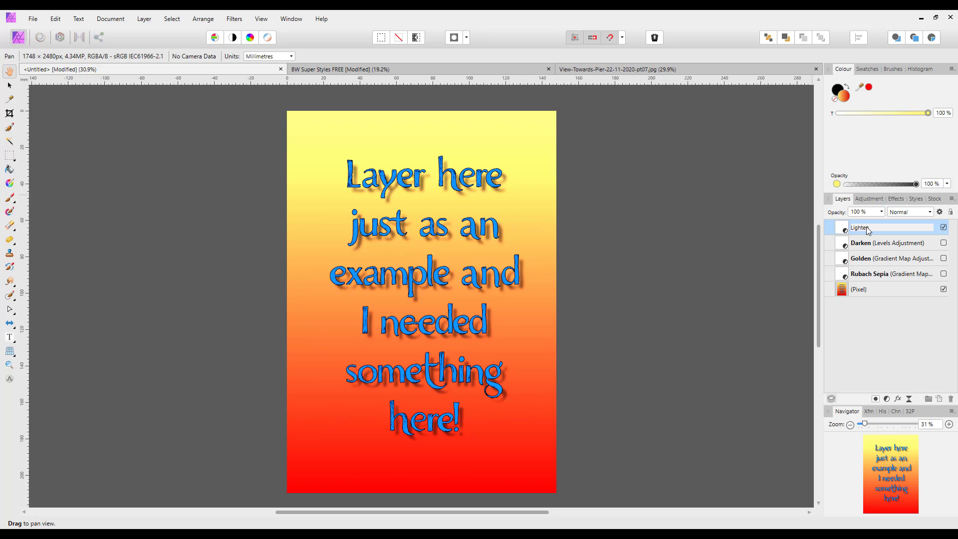
key(Return)
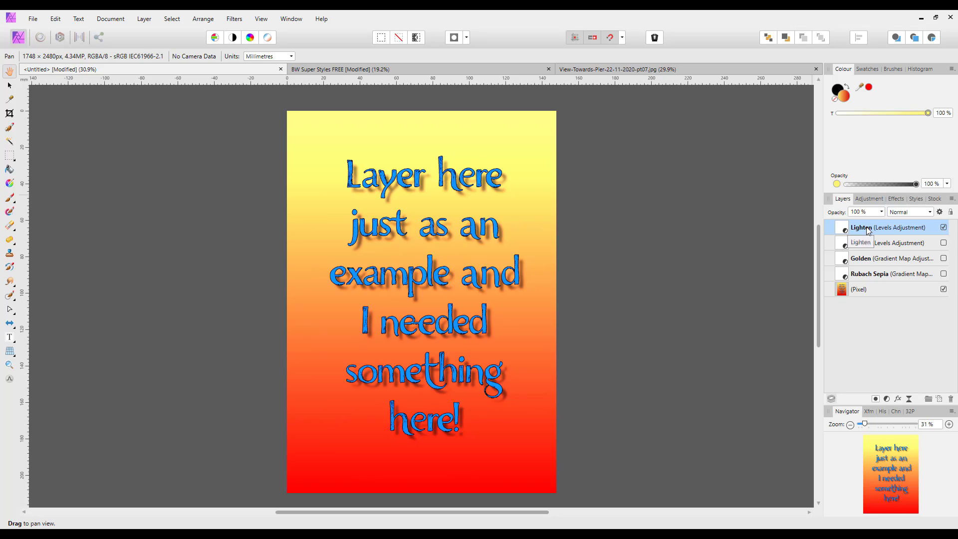
- Add a White Balance adjustment above the Lighten layer using the Winter Blue preset
click(873, 201)
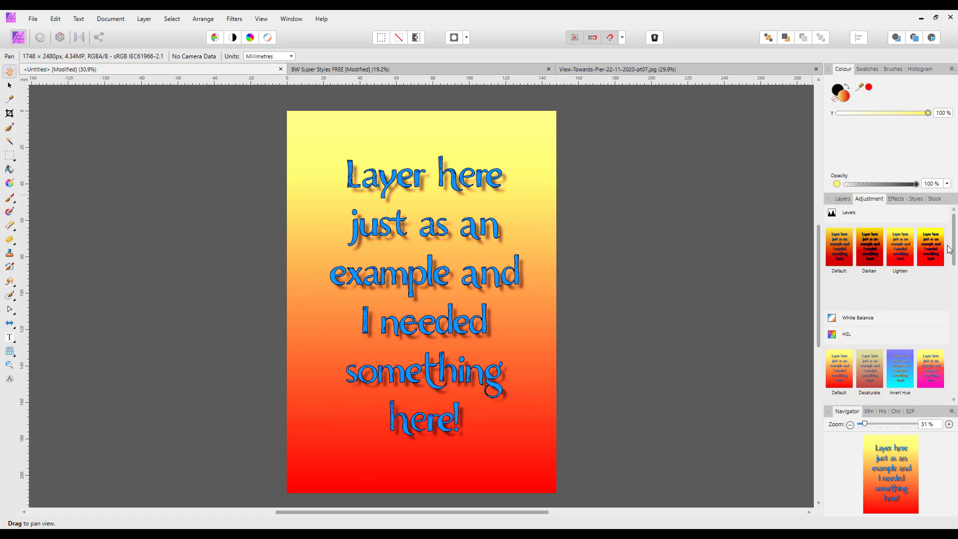
mouse_move(954, 237)
mouse_down()
mouse_move(955, 254)
mouse_move(955, 244)
mouse_up()
click(855, 295)
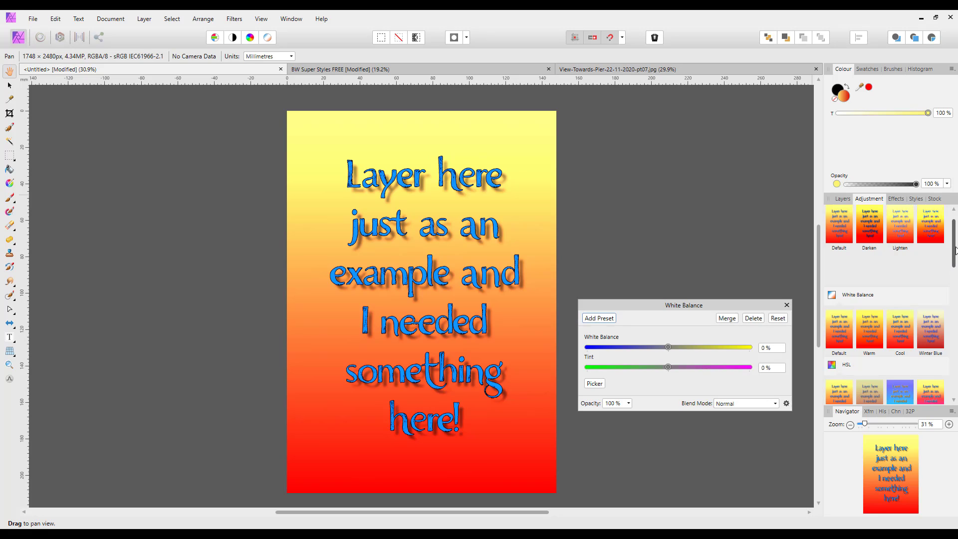
scroll(956, 249, down, 2)
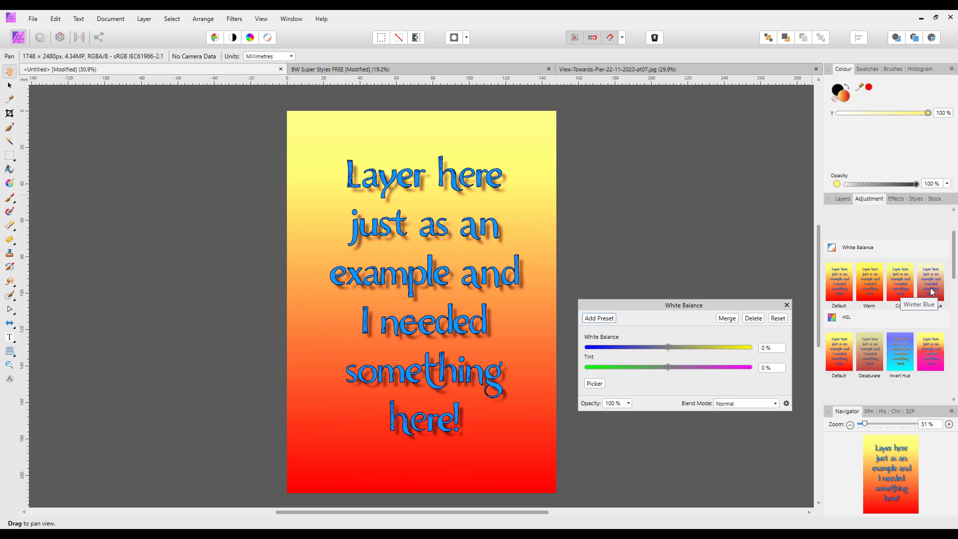
click(932, 292)
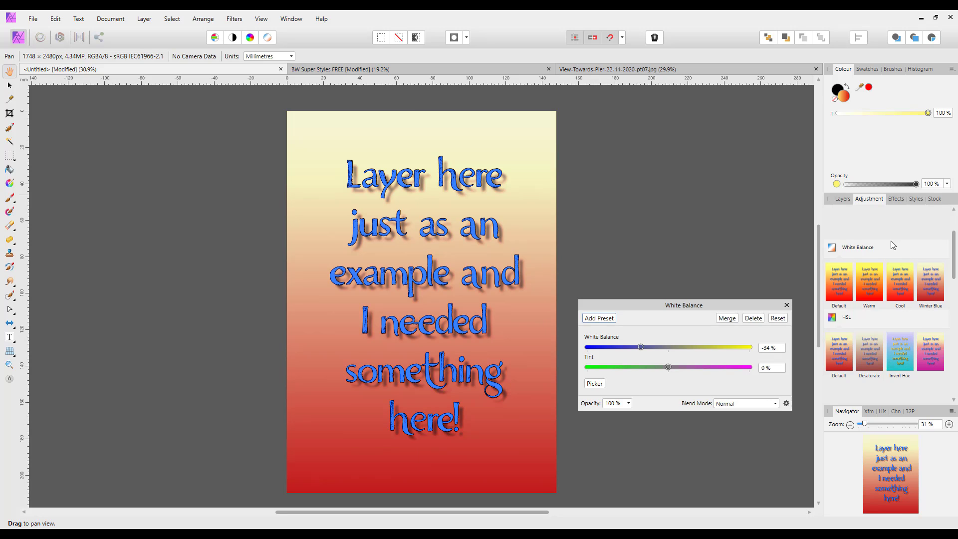
- Name the new White Balance adjustment layer Winter Blue and close its settings
click(844, 199)
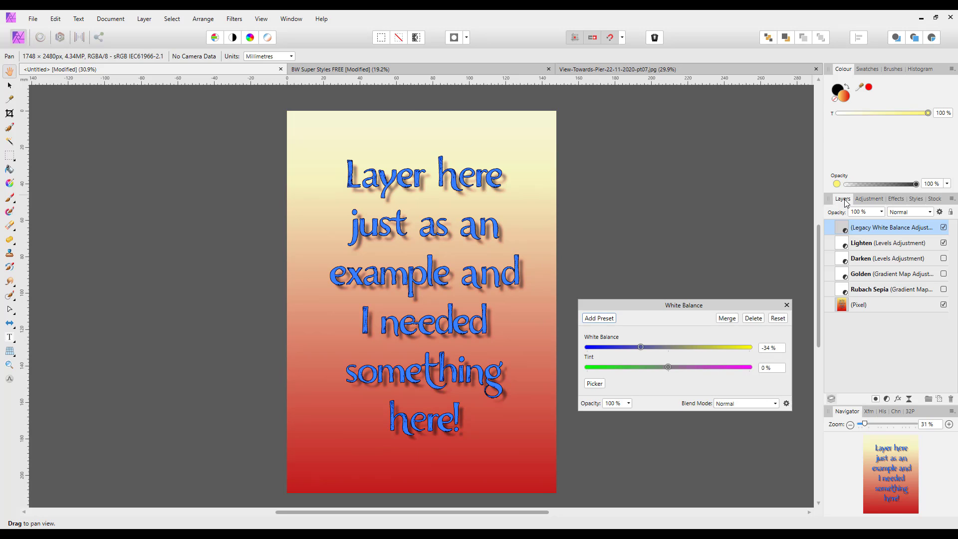
double_click(881, 229)
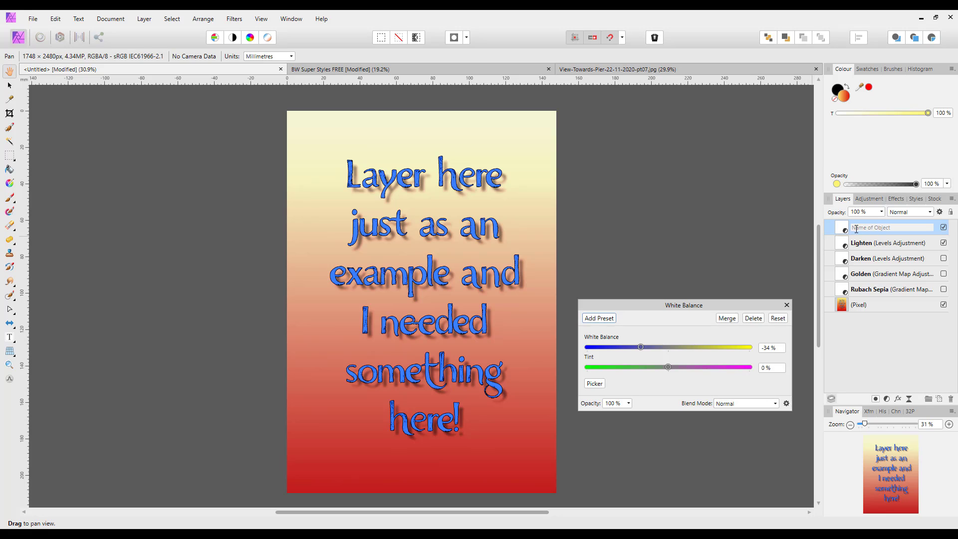
text(Winter Blue)
key(Return)
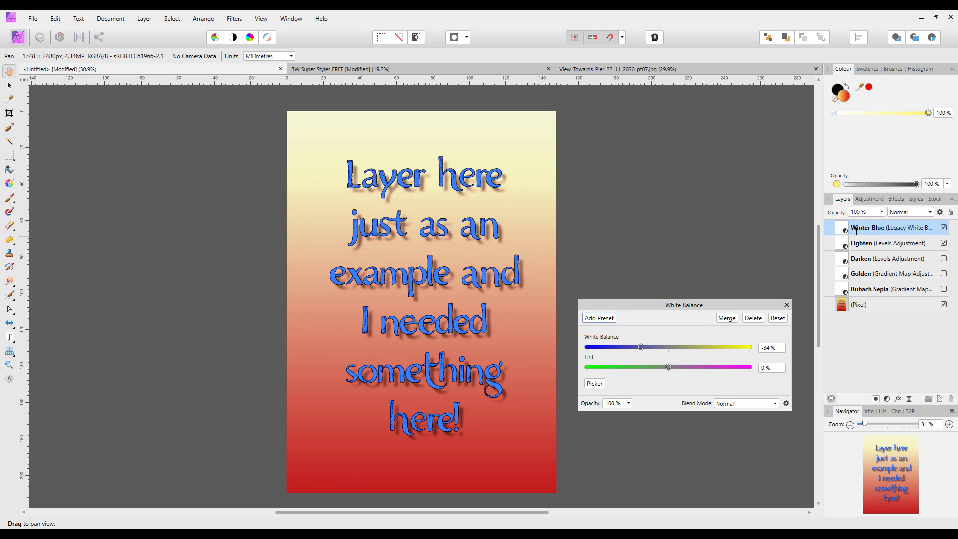
click(787, 305)
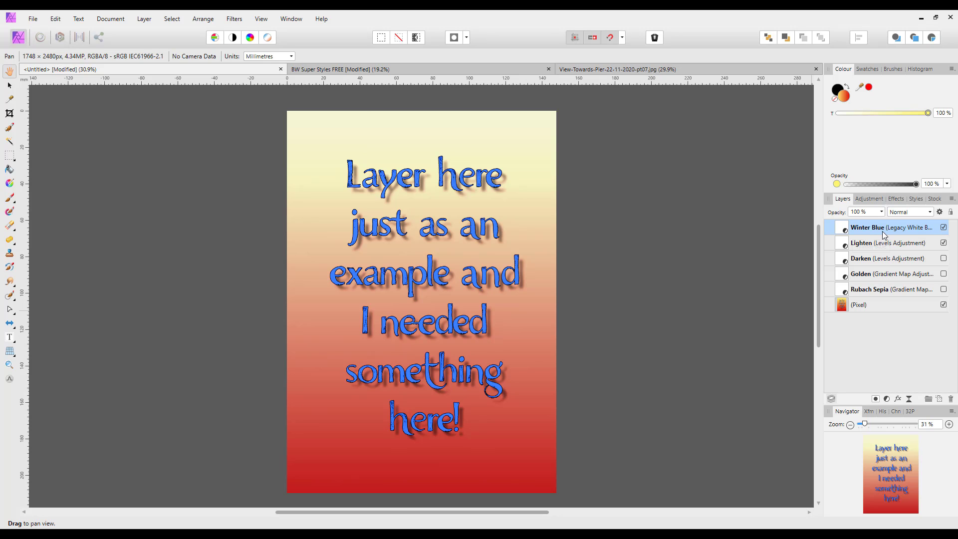
- Add a Brightness / Contrast adjustment with default settings above the Winter Blue layer
click(878, 200)
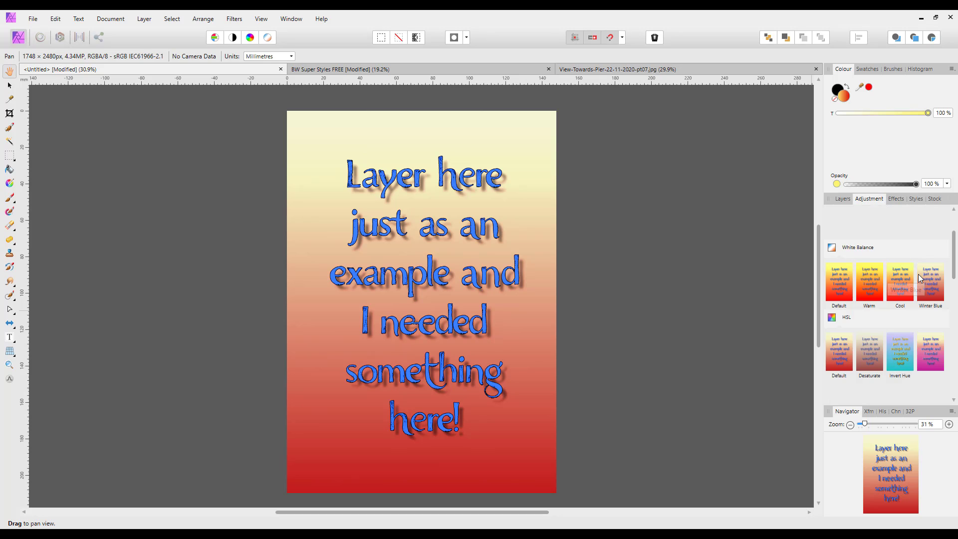
drag(956, 258, 956, 268)
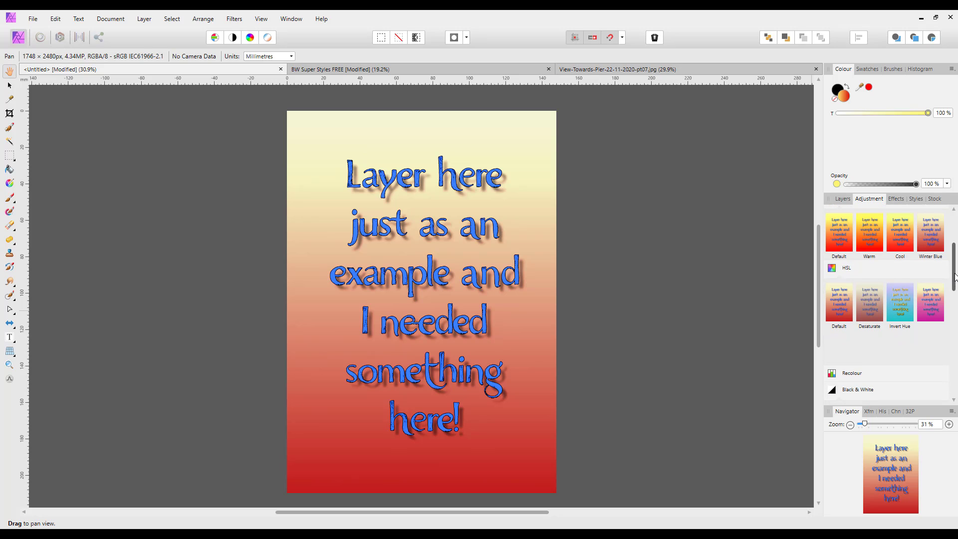
scroll(918, 299, down, 4)
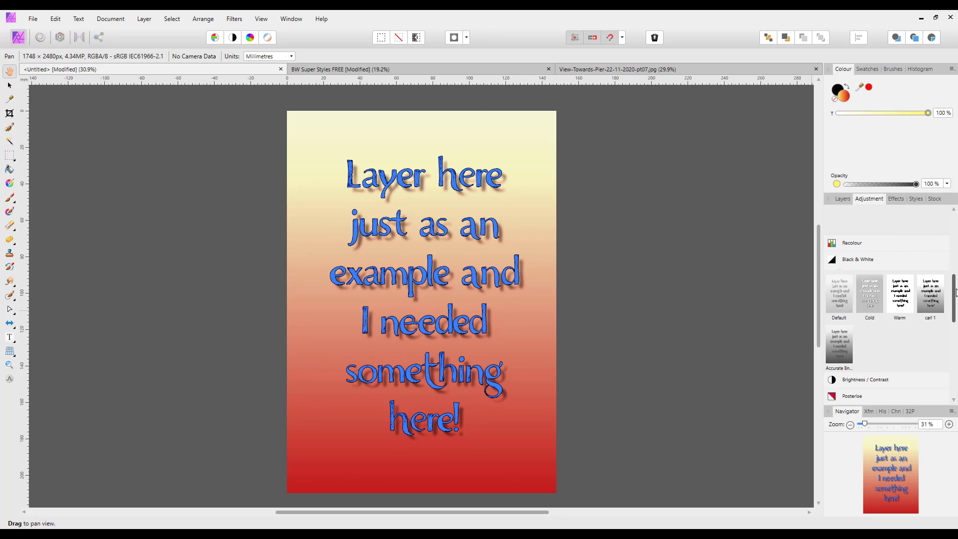
drag(955, 292, 955, 298)
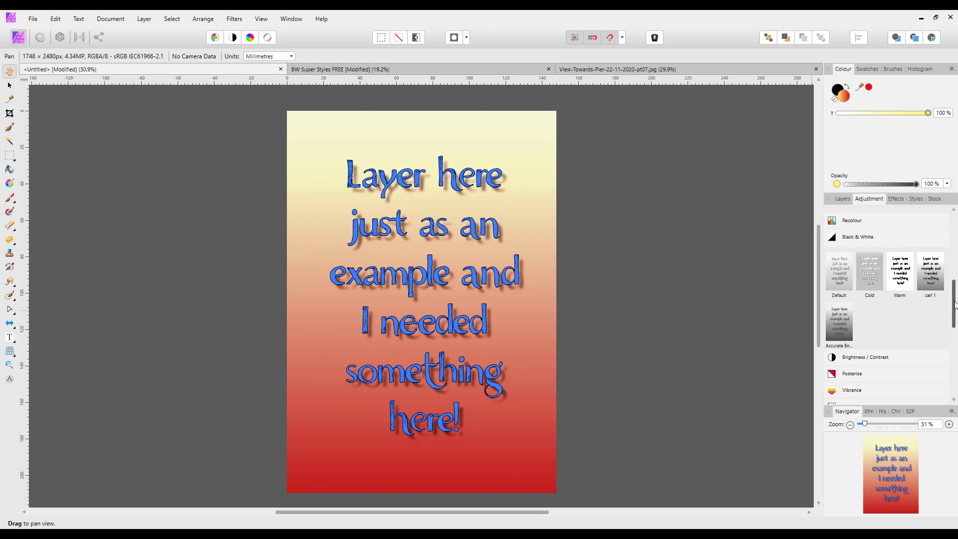
scroll(955, 305, down, 4)
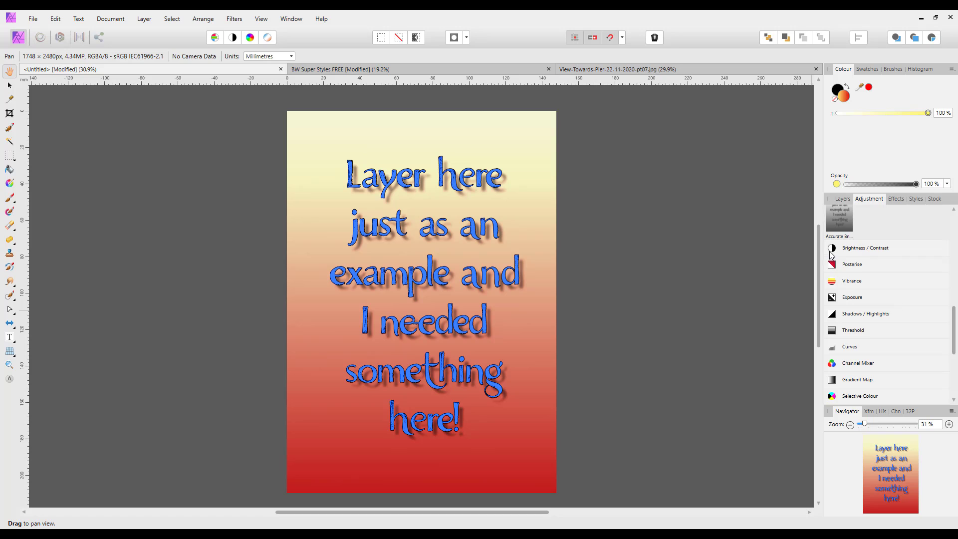
click(832, 249)
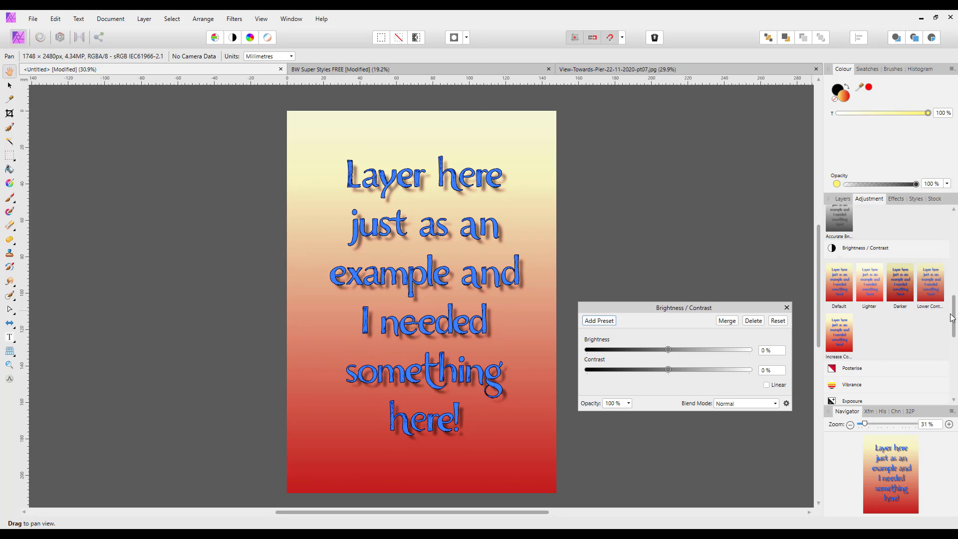
- Add Posterise and Vibrance adjustments with default settings above the Brightness / Contrast layer
drag(955, 311, 954, 338)
click(865, 240)
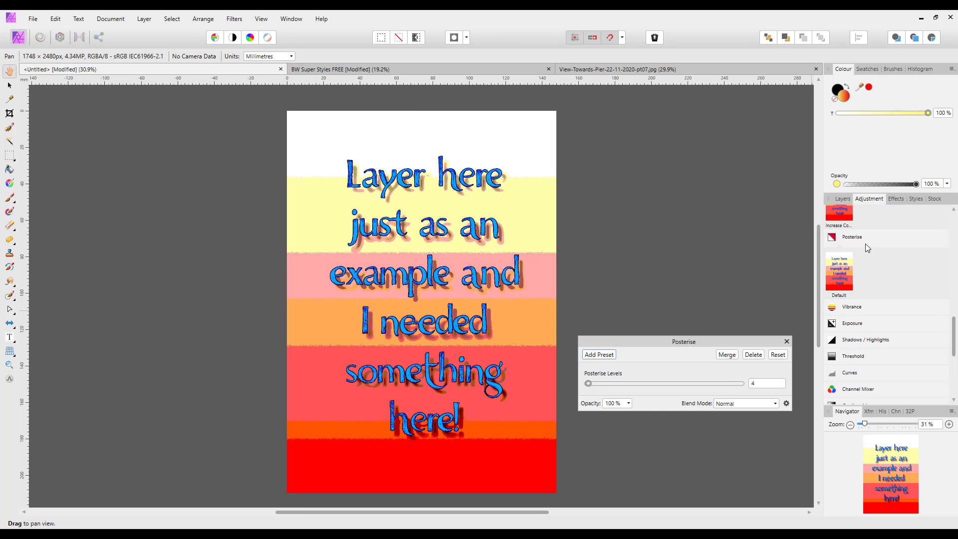
click(854, 308)
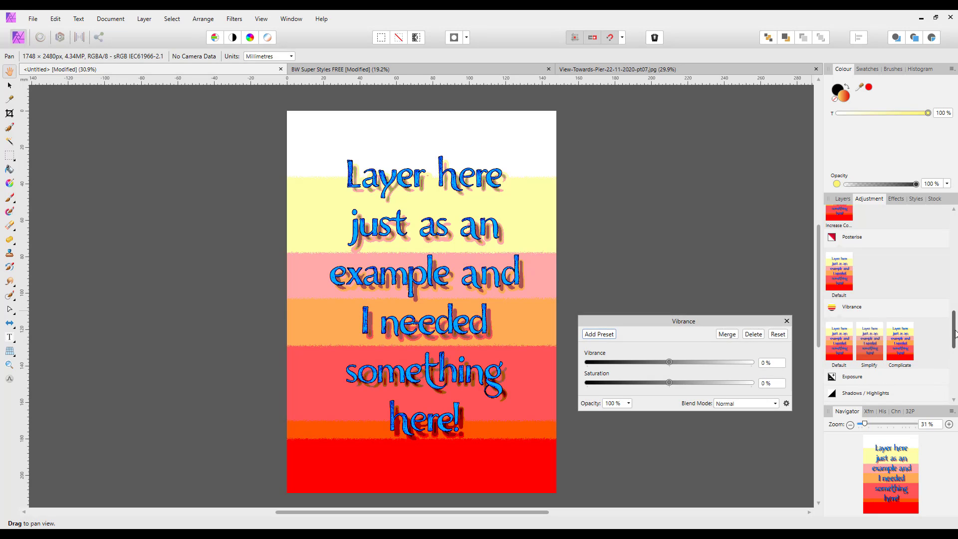
scroll(954, 337, down, 3)
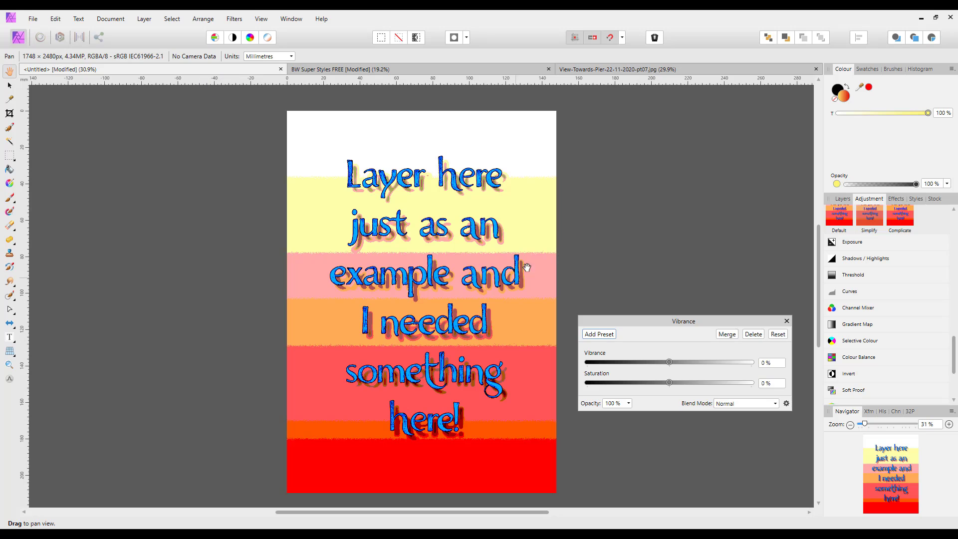
click(843, 199)
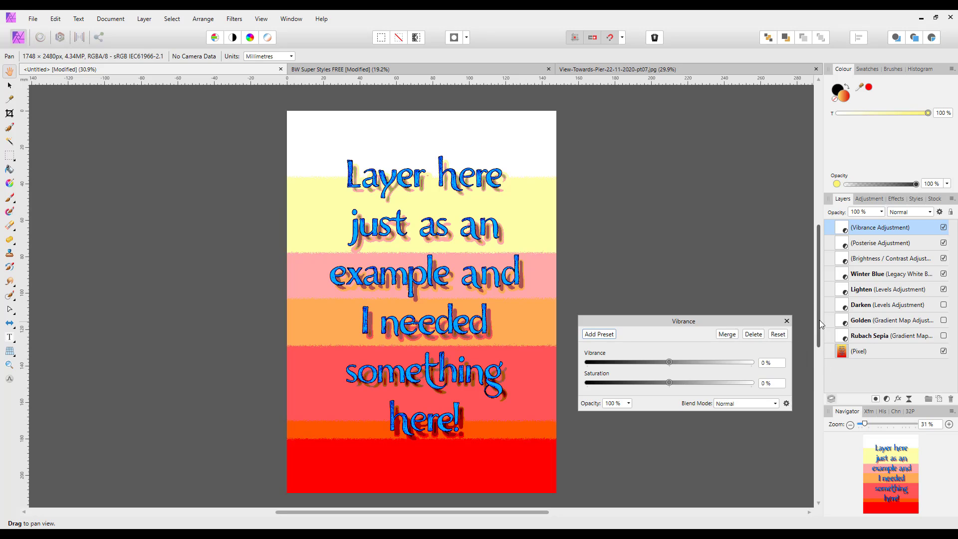
click(870, 198)
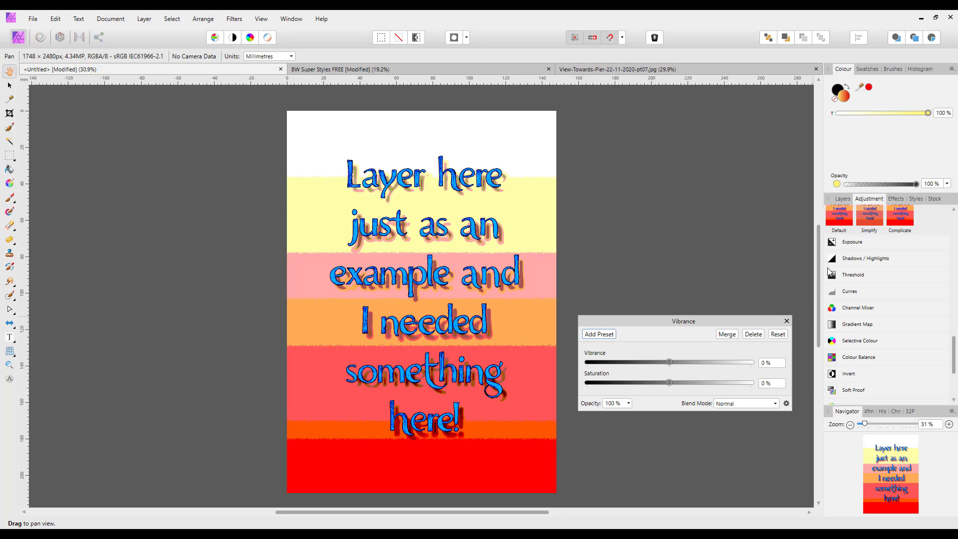
mouse_move(819, 299)
mouse_down()
mouse_move(821, 318)
mouse_move(820, 308)
mouse_up()
click(787, 321)
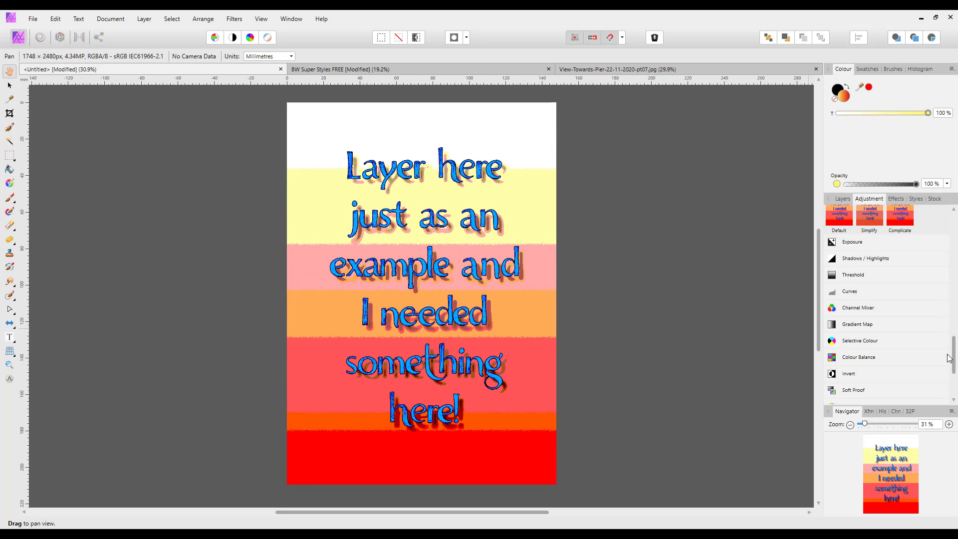
- Add a LUT adjustment above the Vibrance layer using the first Summer Haze preset
scroll(924, 364, down, 3)
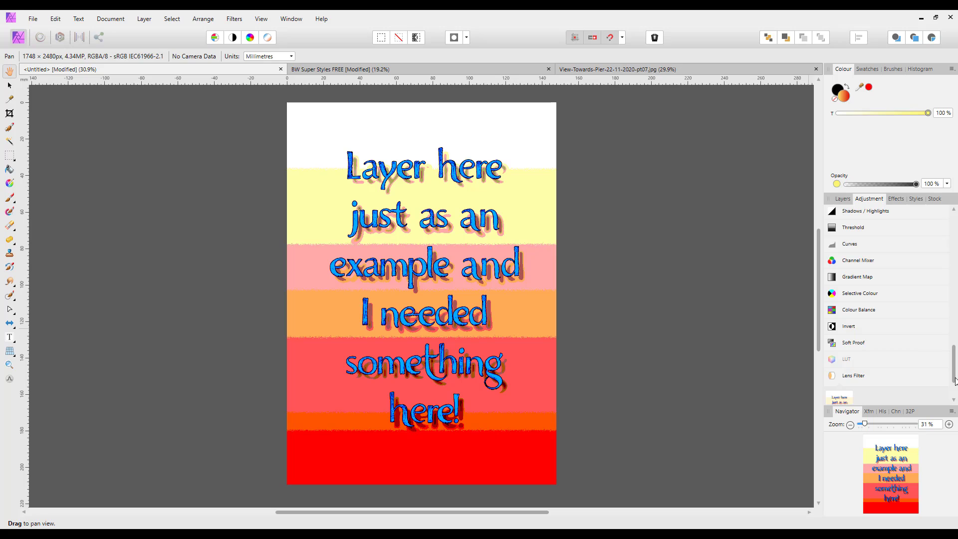
click(849, 362)
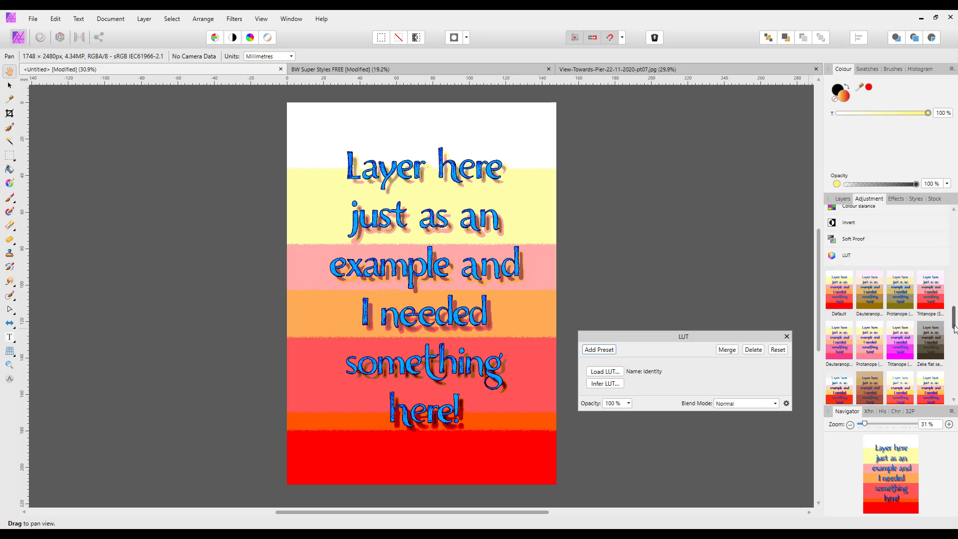
drag(955, 319, 956, 373)
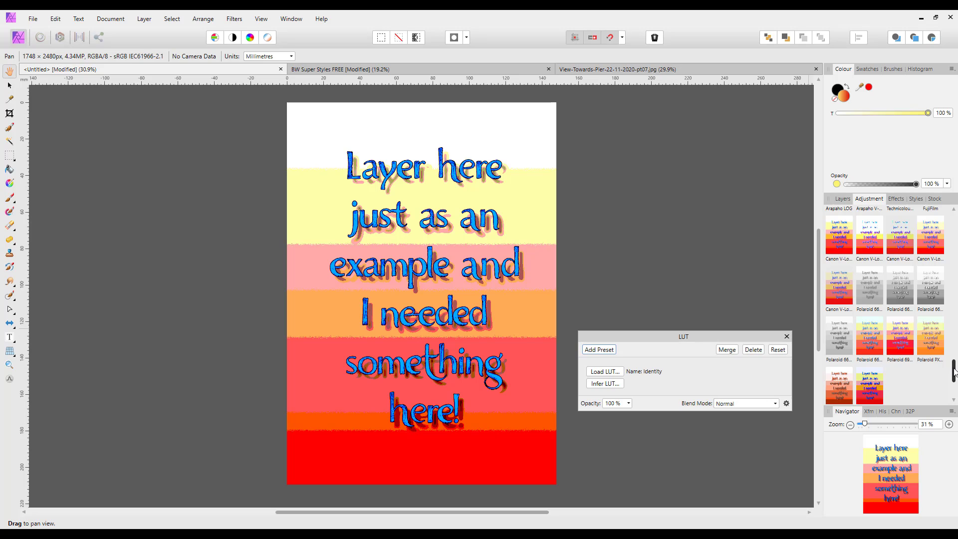
drag(955, 372, 954, 357)
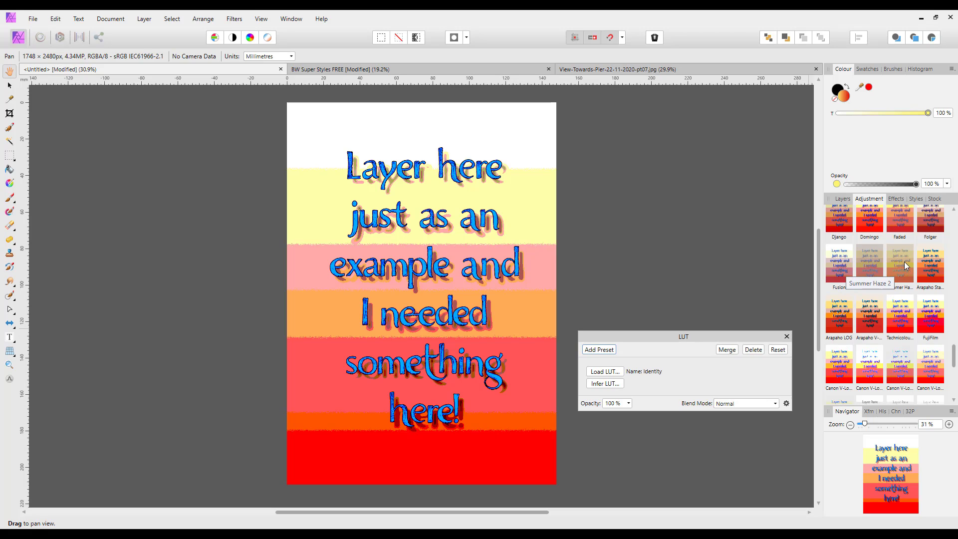
click(876, 276)
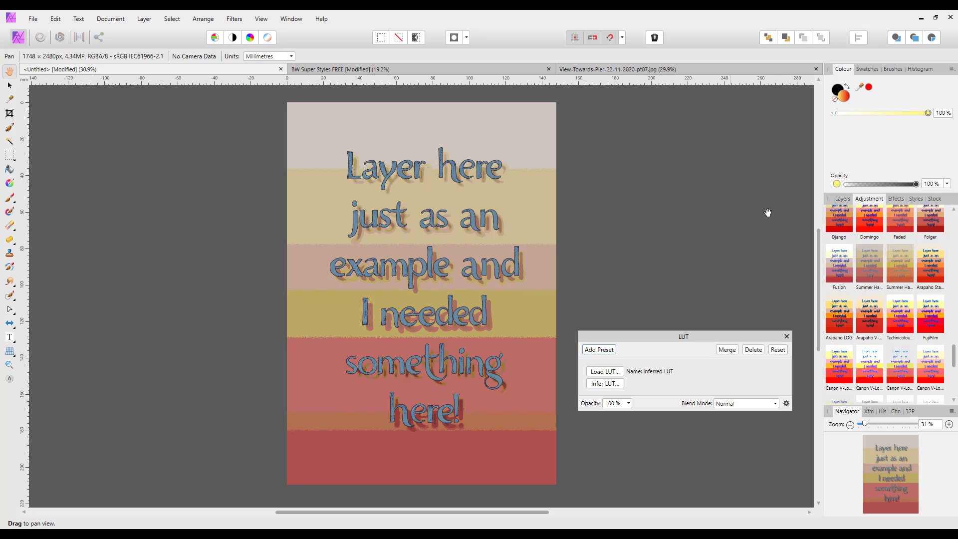
- Name the new LUT adjustment layer Summer Haze 1 and close its settings
click(843, 198)
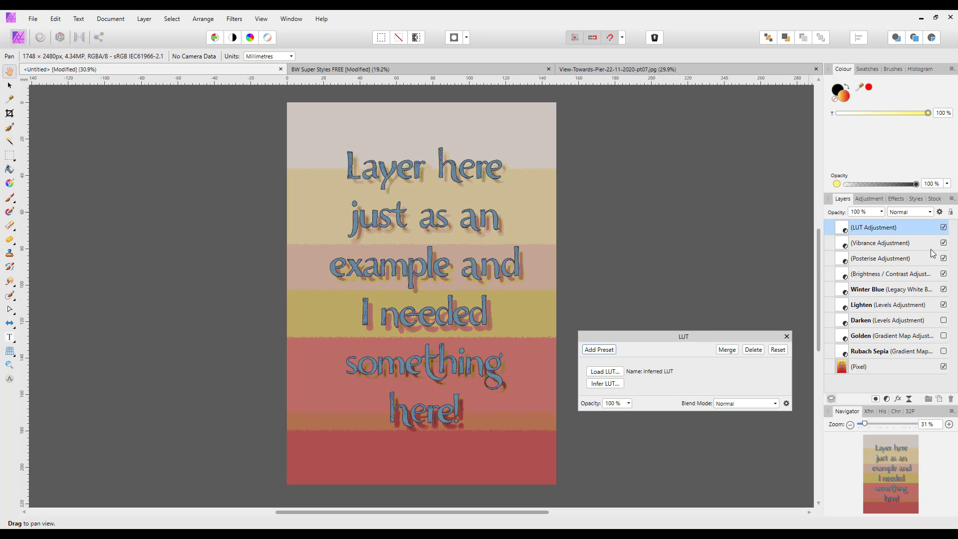
double_click(864, 229)
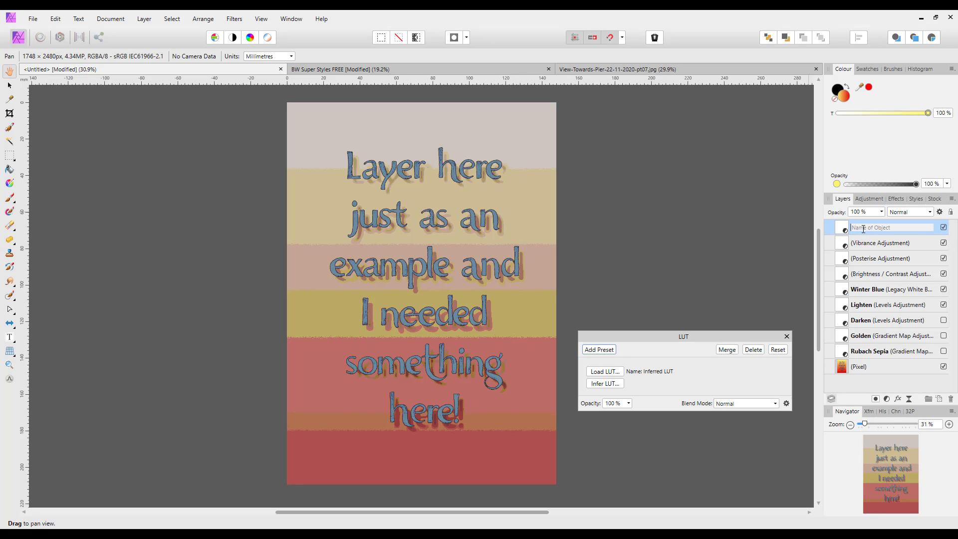
text(Summer Haze 1)
key(Return)
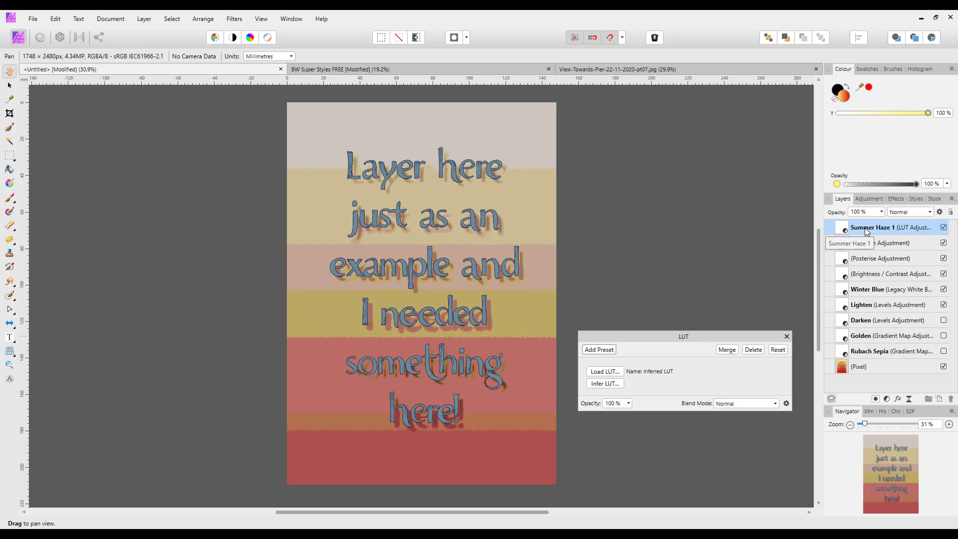
click(871, 199)
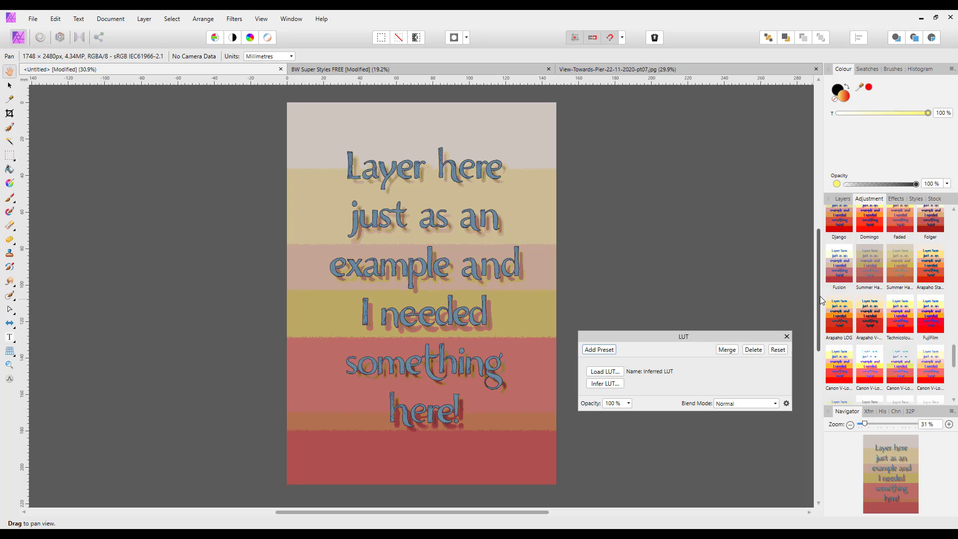
click(787, 337)
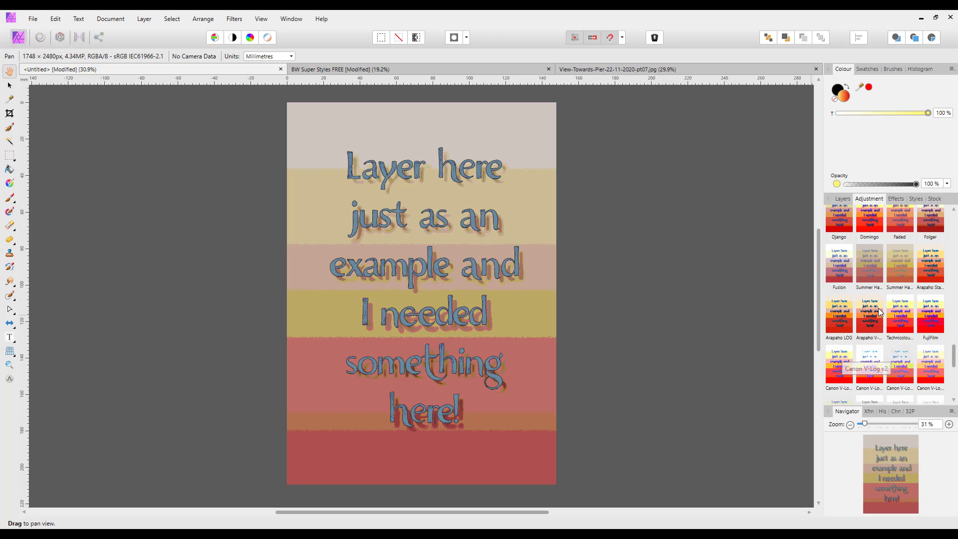
- Hide the Summer Haze 1, Vibrance, Posterise, Brightness / Contrast, Winter Blue and Lighten layers, leaving only the pixel layer showing
click(847, 200)
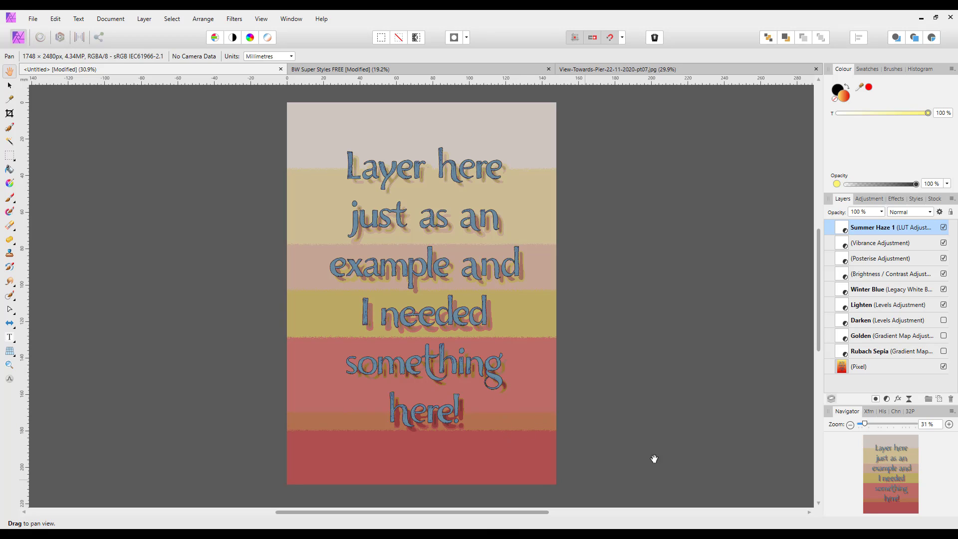
click(944, 227)
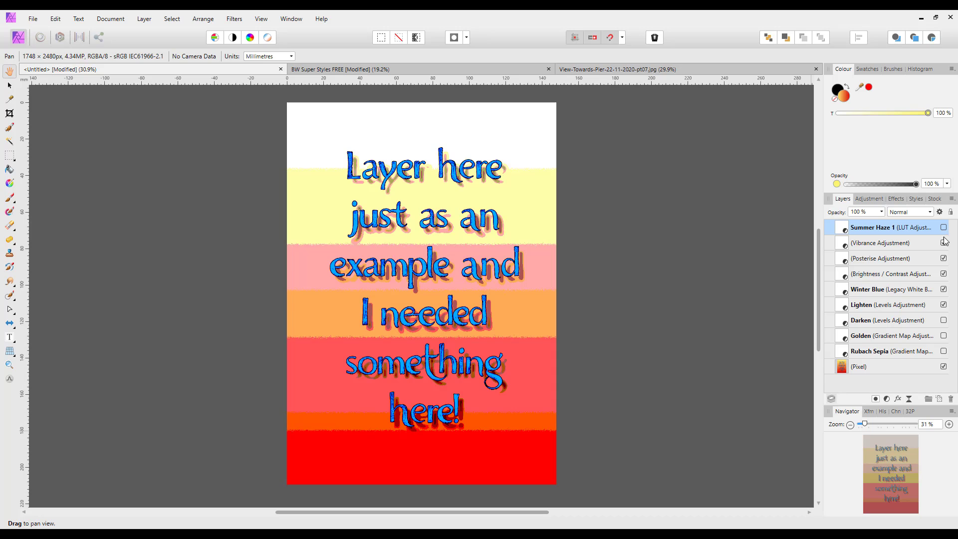
click(944, 243)
click(944, 258)
click(944, 274)
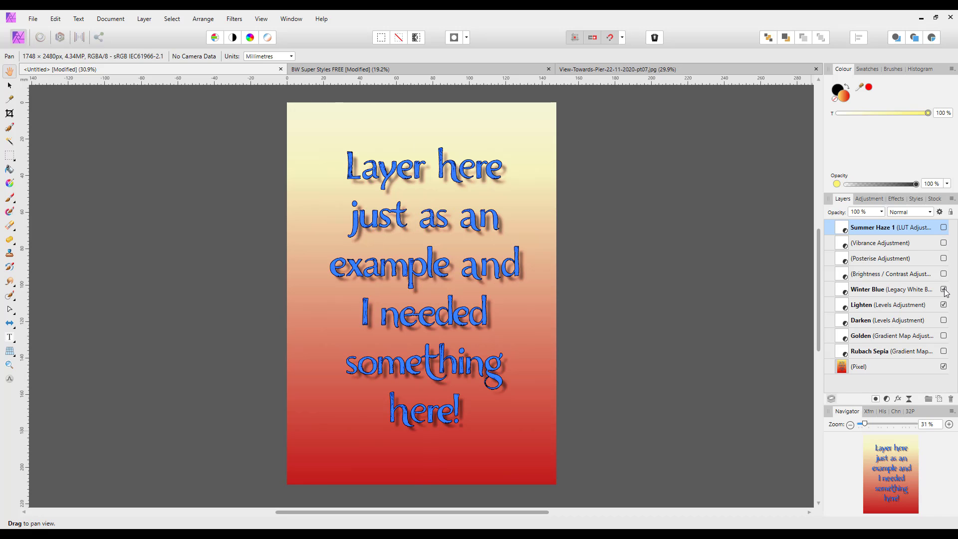
click(944, 289)
click(944, 305)
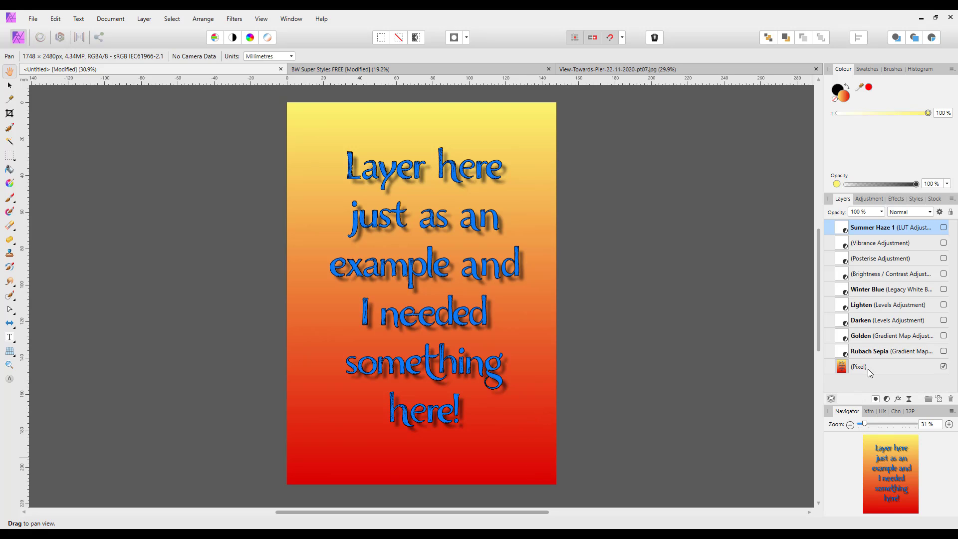
- Save the document as "preset back up sample" in the Affinity Files 6 folder on New Volume (K:)
click(31, 20)
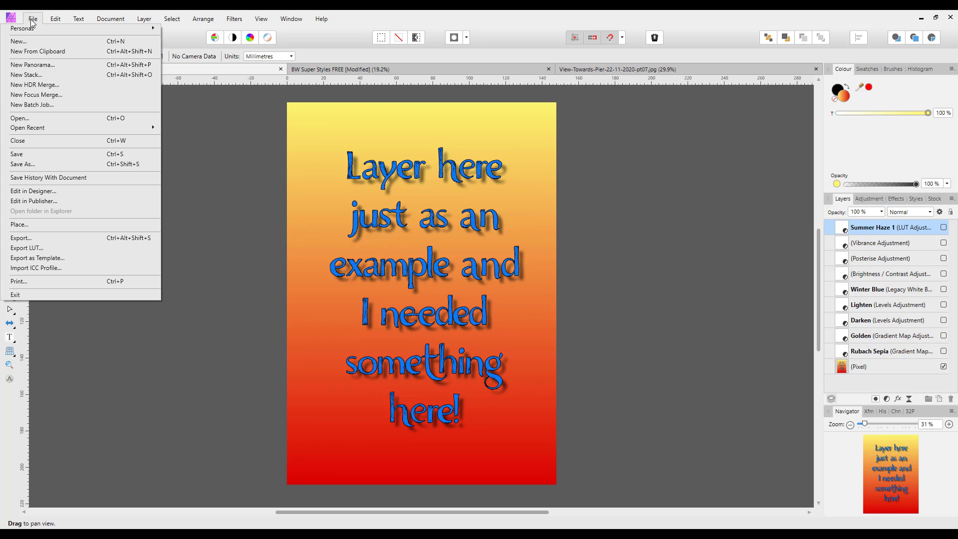
click(31, 166)
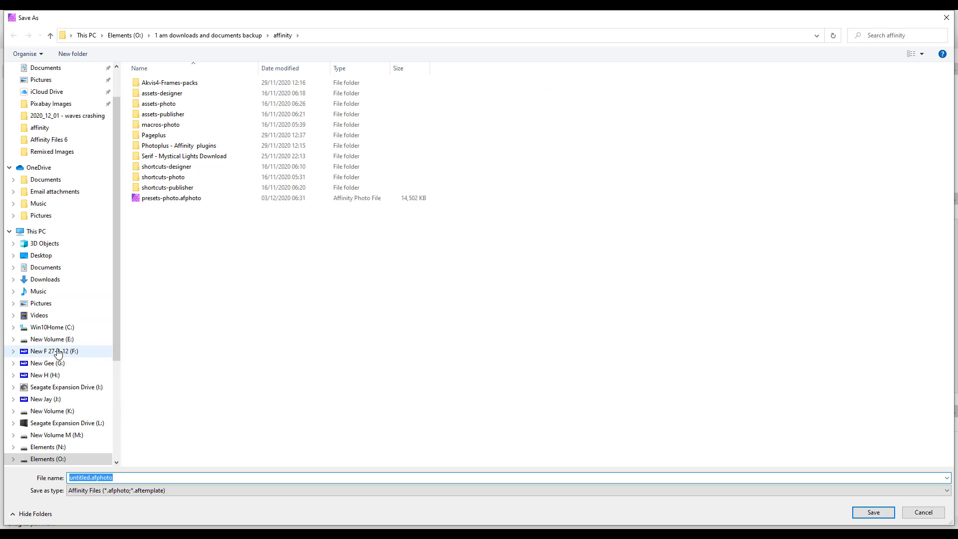
click(51, 411)
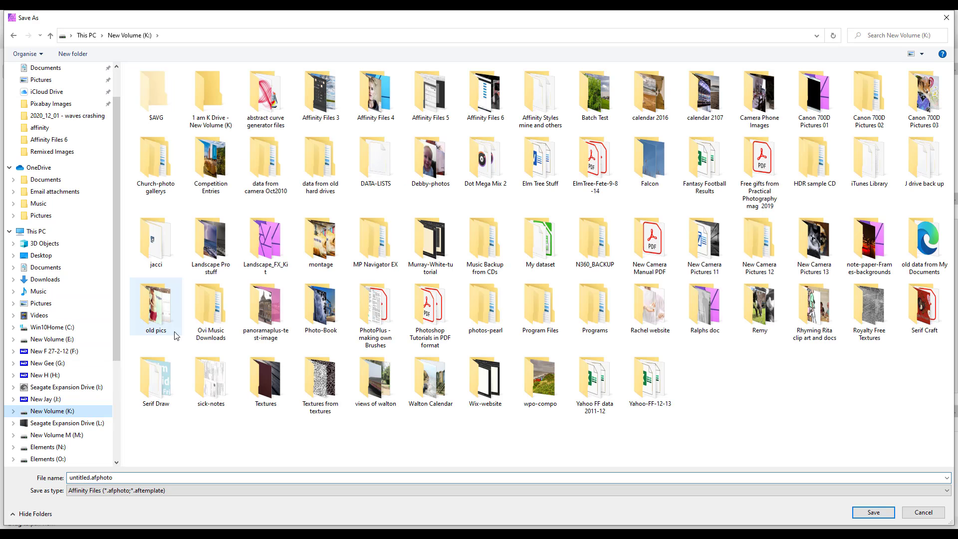
click(475, 93)
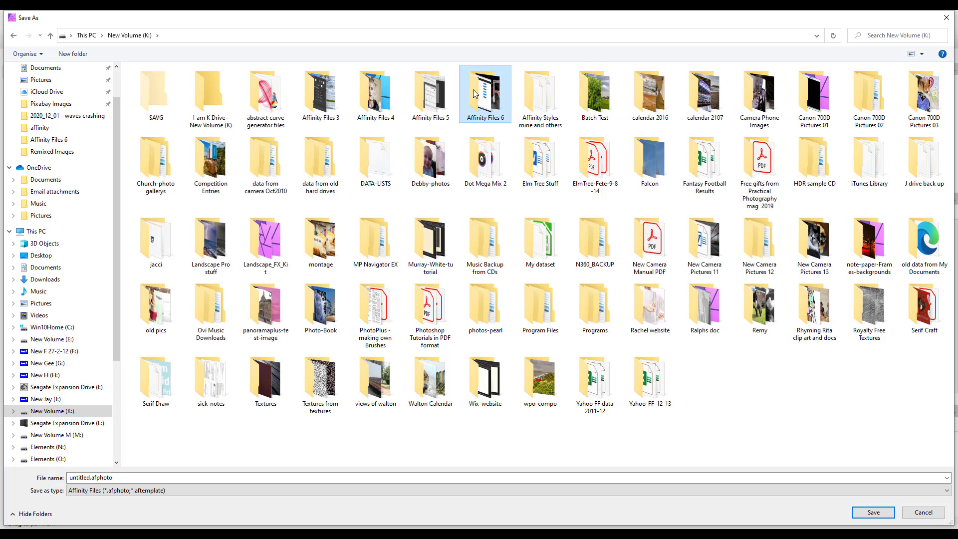
double_click(474, 94)
click(119, 478)
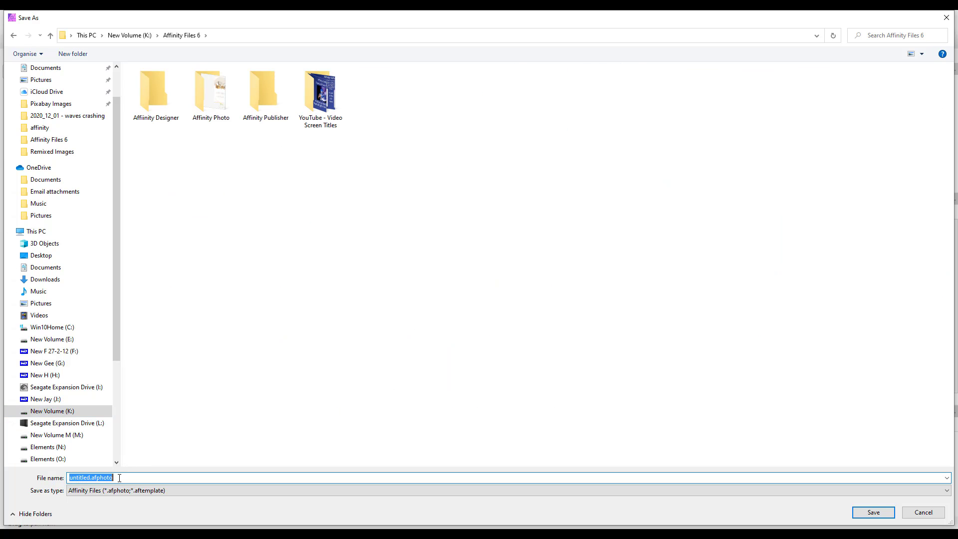
text(preset back up sample)
click(868, 515)
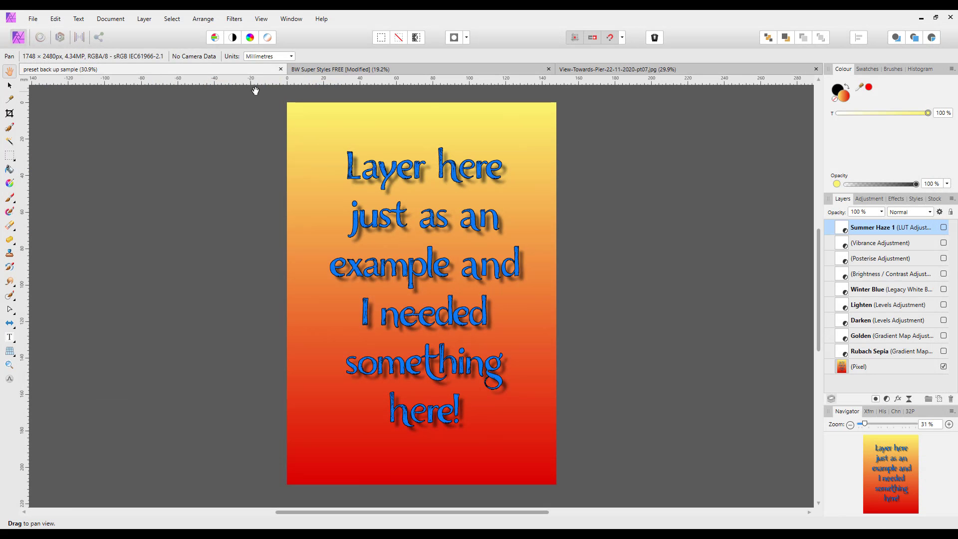
- Close the saved preset document and the BW Super Styles FREE document, discarding the changes to BW Super Styles FREE
click(282, 69)
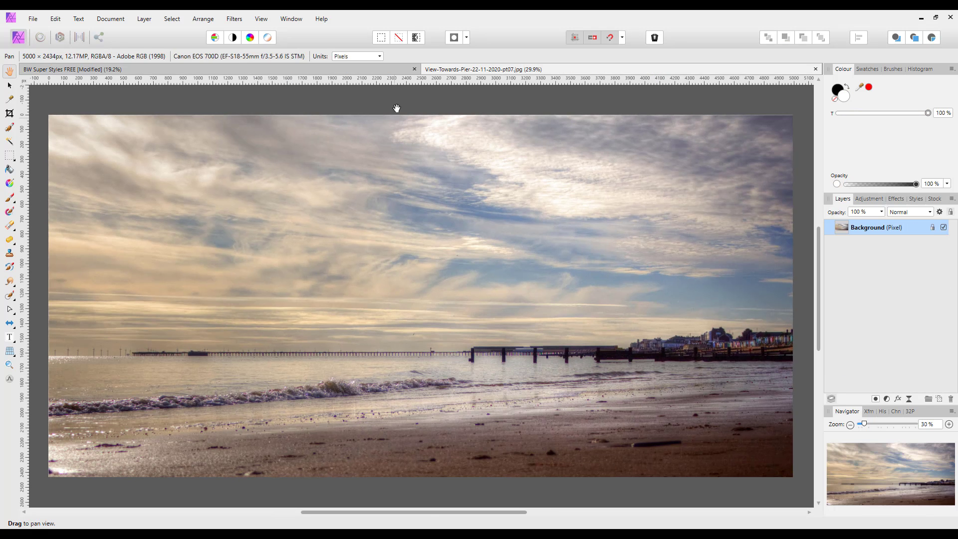
click(411, 70)
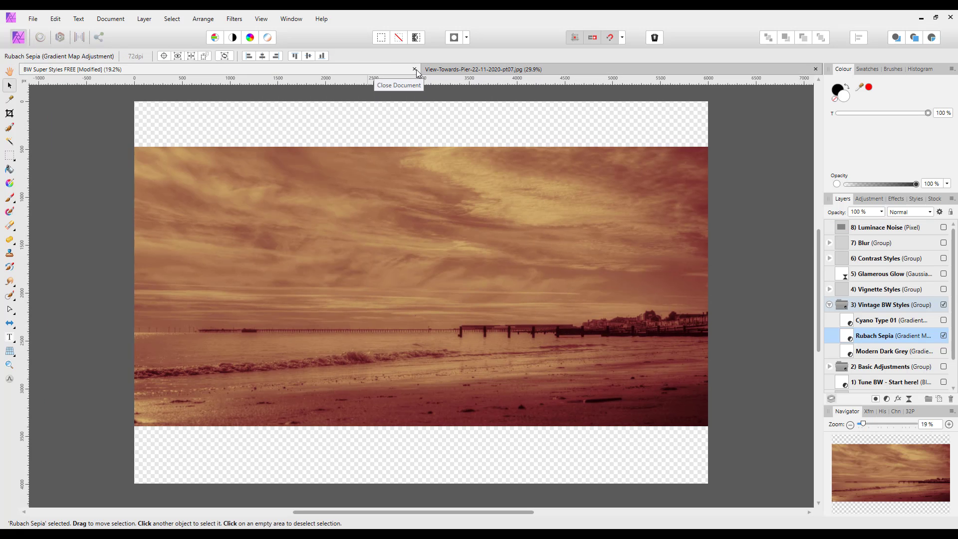
click(416, 70)
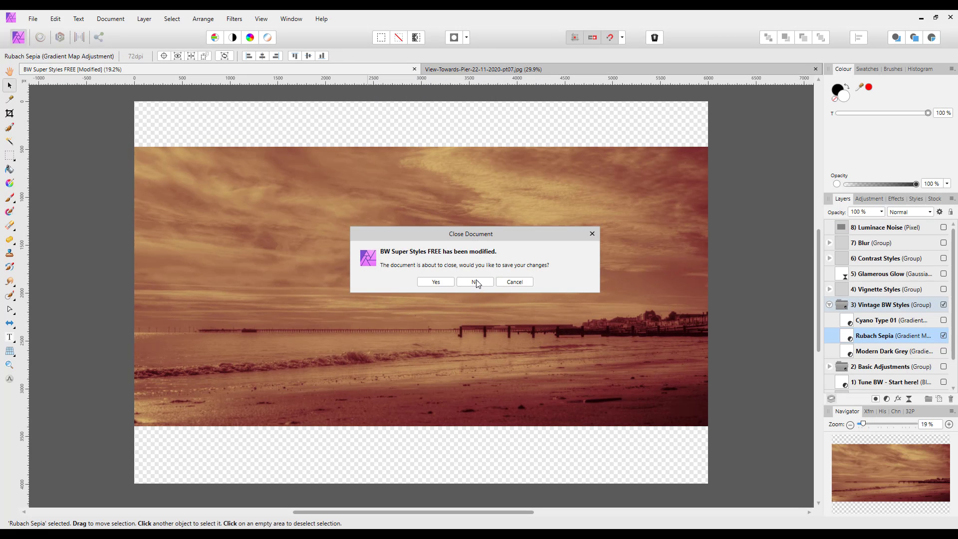
click(475, 283)
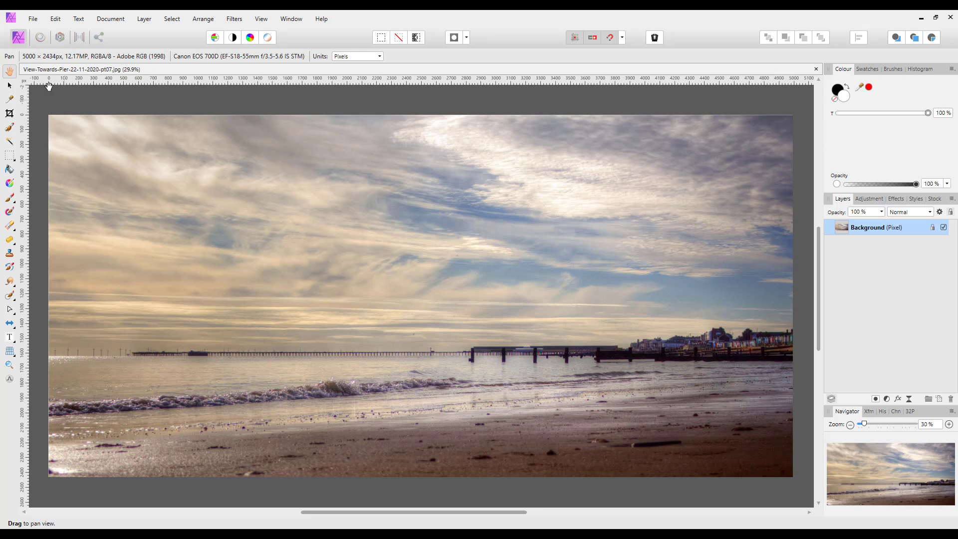
- Open preset back up sample.afphoto from the Affinity Files 6 folder
click(33, 19)
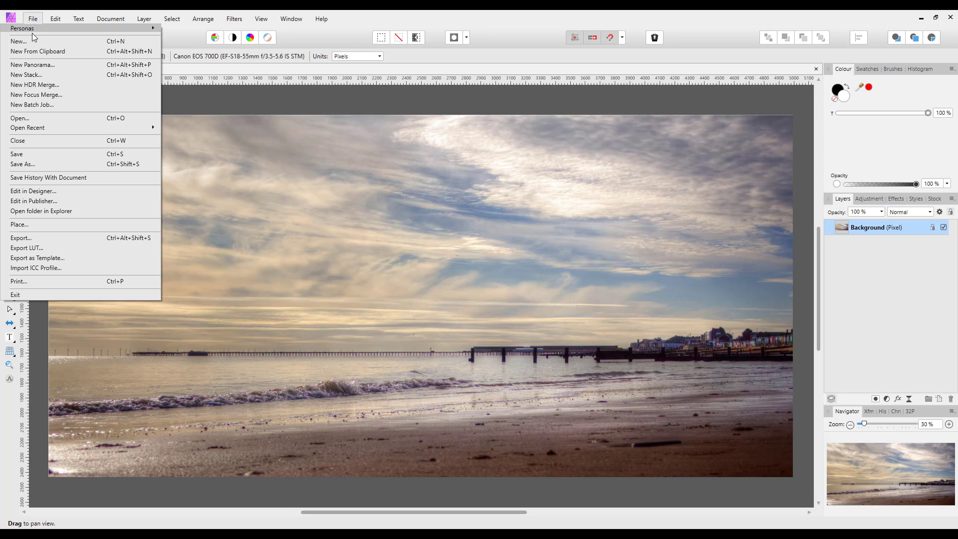
click(20, 77)
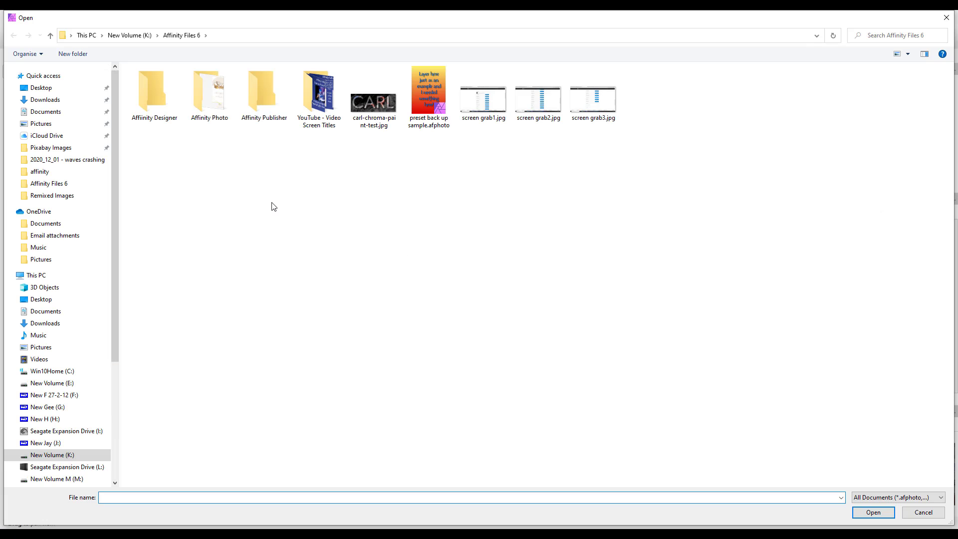
double_click(429, 98)
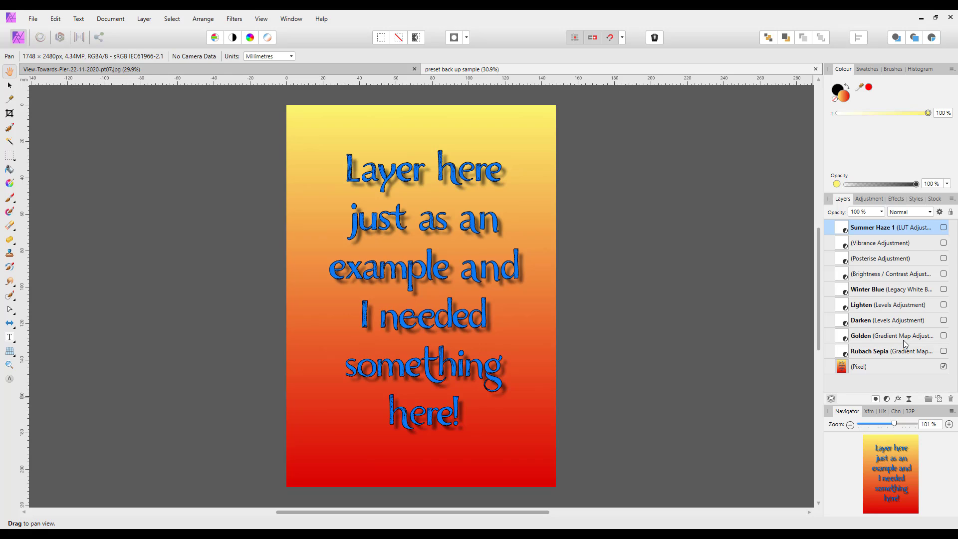
- Make the Rubach Sepia gradient map layer visible and copy it into the View-Towards-Pier-22-11-2020-pt07.jpg document above the Background
right_click(868, 352)
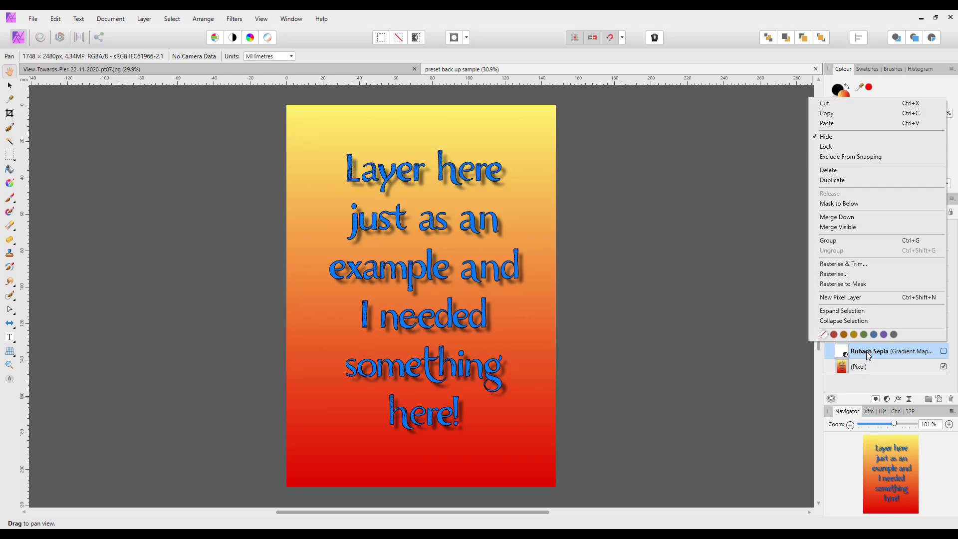
click(807, 376)
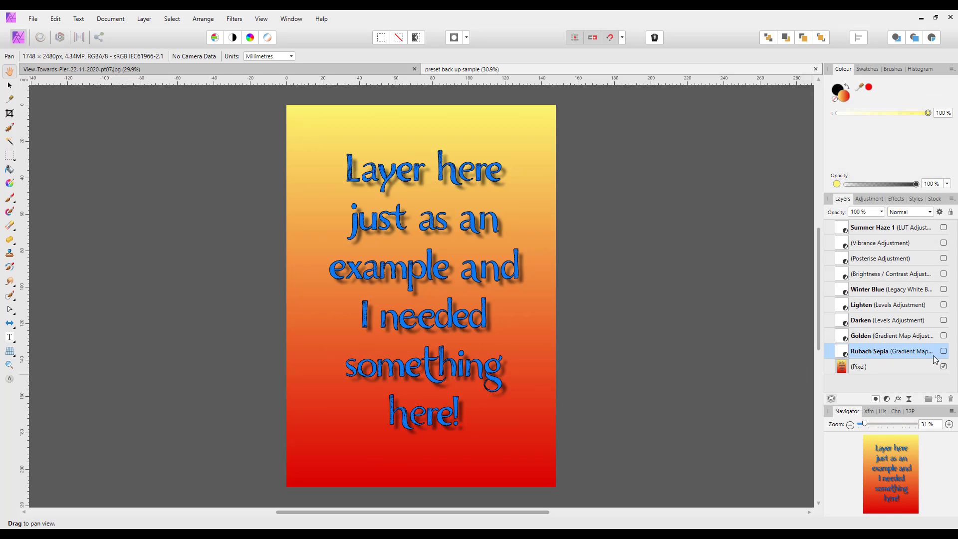
right_click(882, 353)
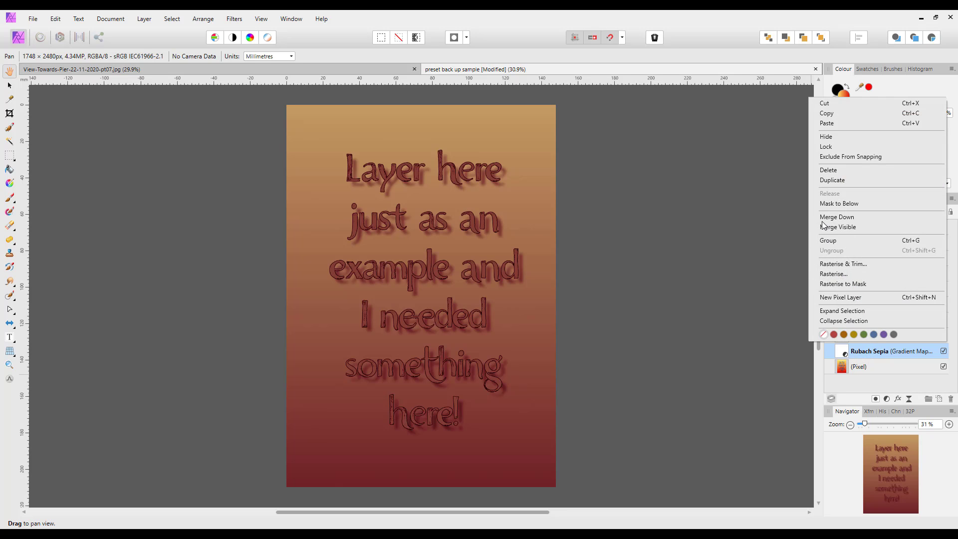
click(832, 117)
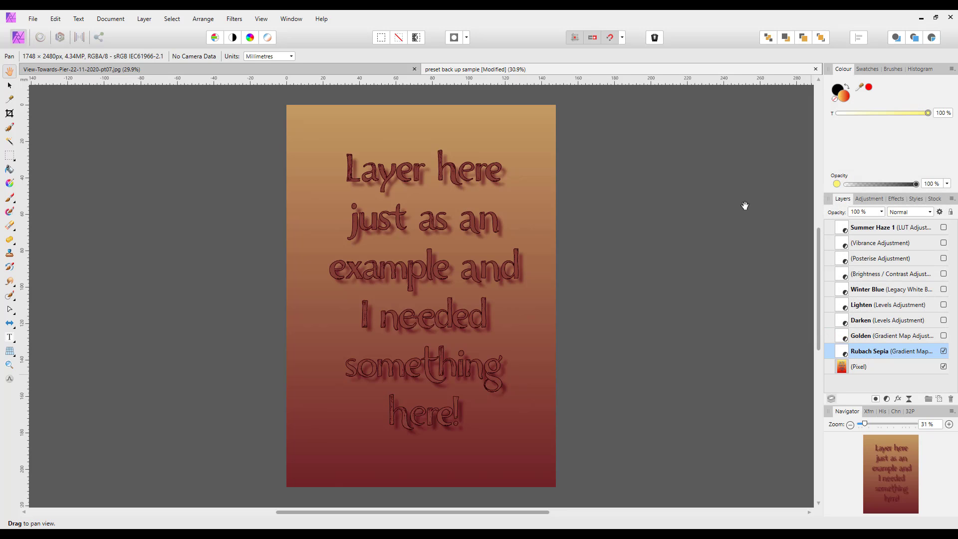
click(334, 68)
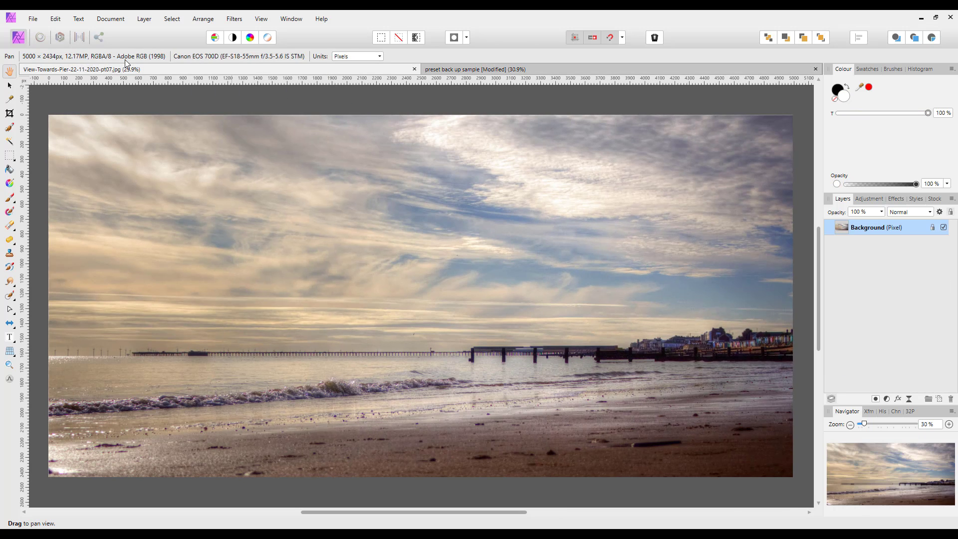
click(56, 20)
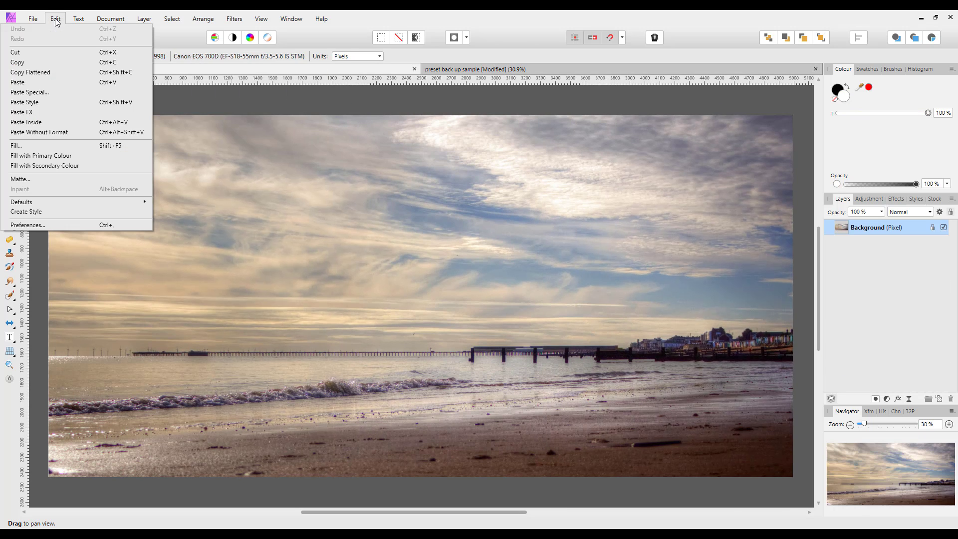
click(31, 84)
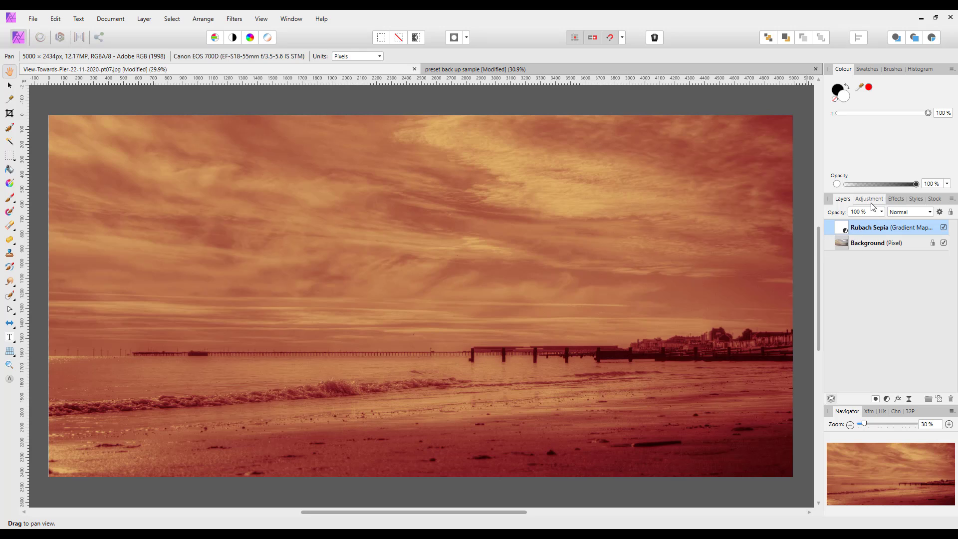
- Save the pasted gradient map's settings as an adjustment preset named Rubach Sepia and close its settings
double_click(846, 228)
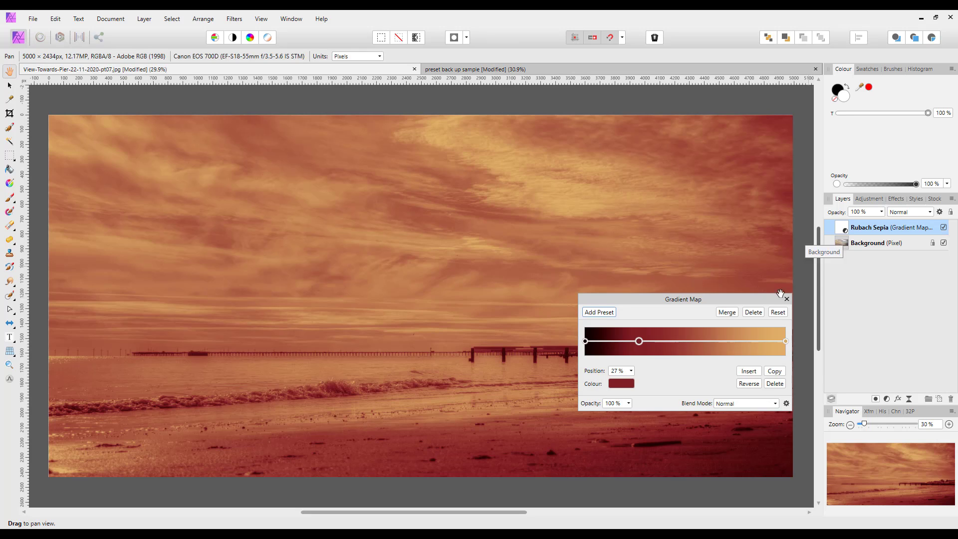
click(603, 313)
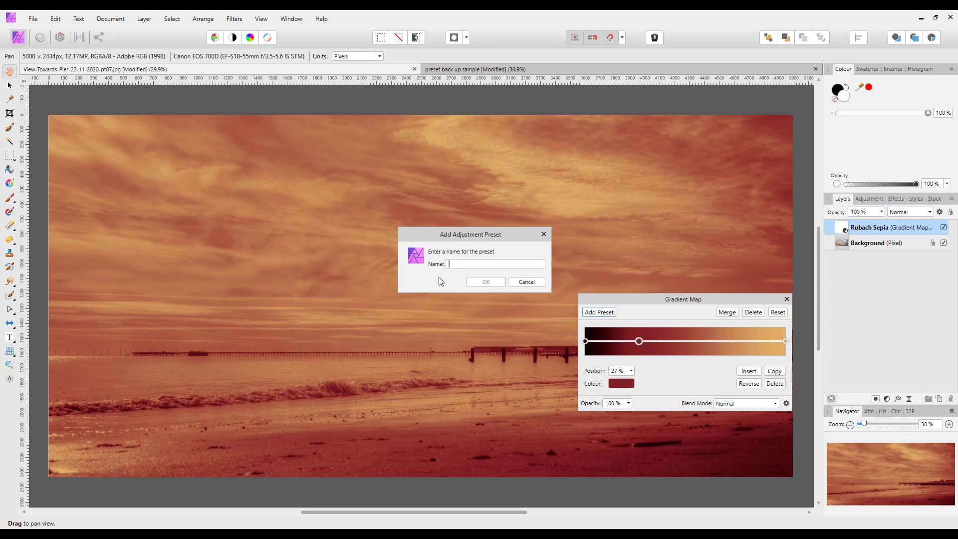
text(Rubach Sepia)
click(490, 283)
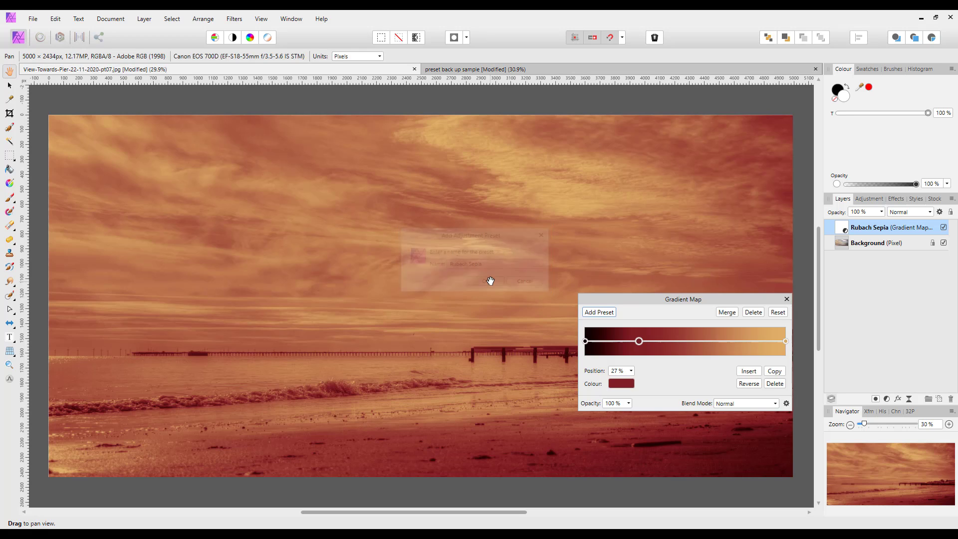
click(787, 299)
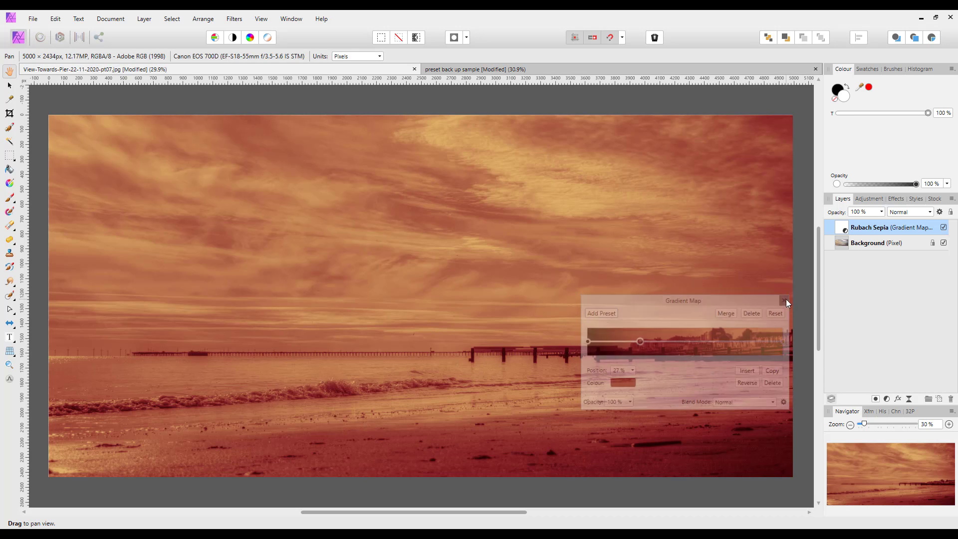
- Replace the pasted Rubach Sepia layer with a new Gradient Map adjustment using the saved Rubach Sepia preset
right_click(870, 230)
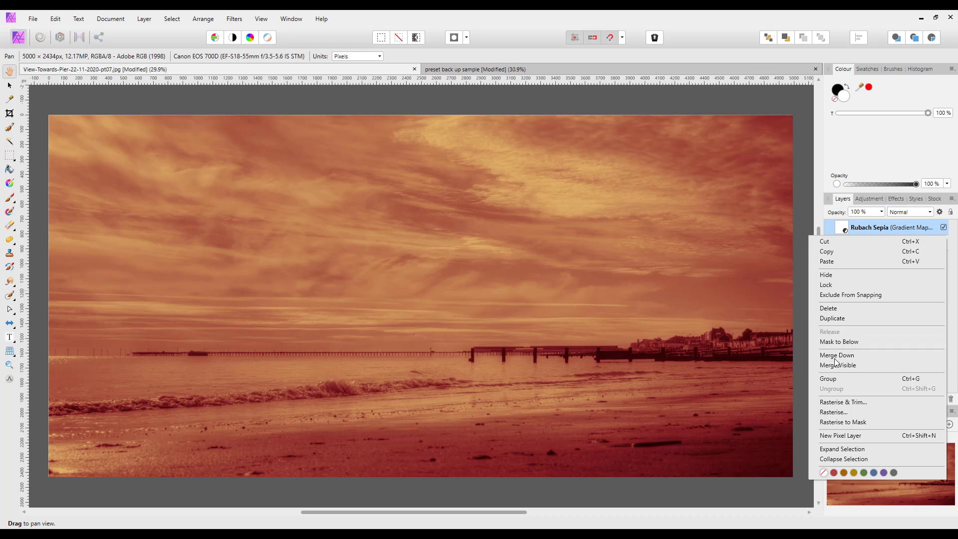
click(844, 308)
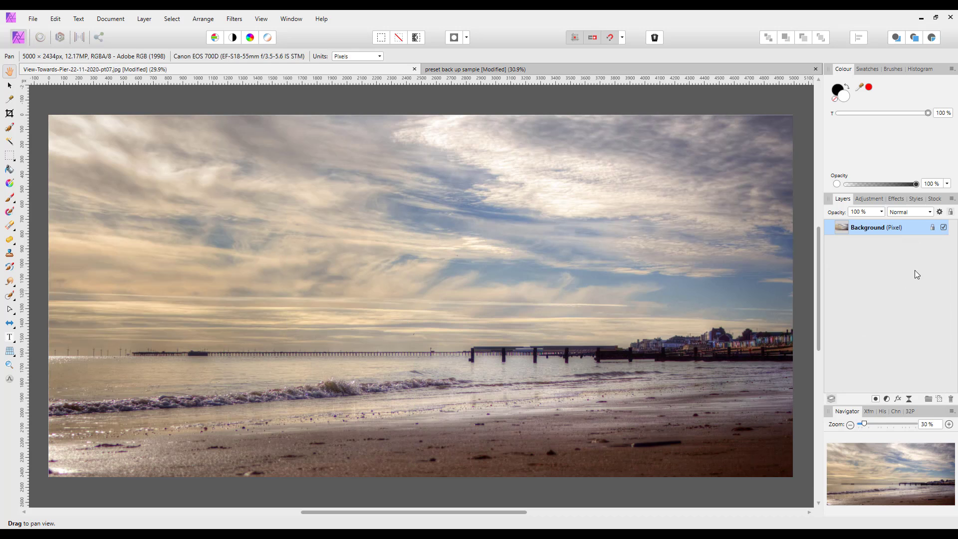
click(877, 201)
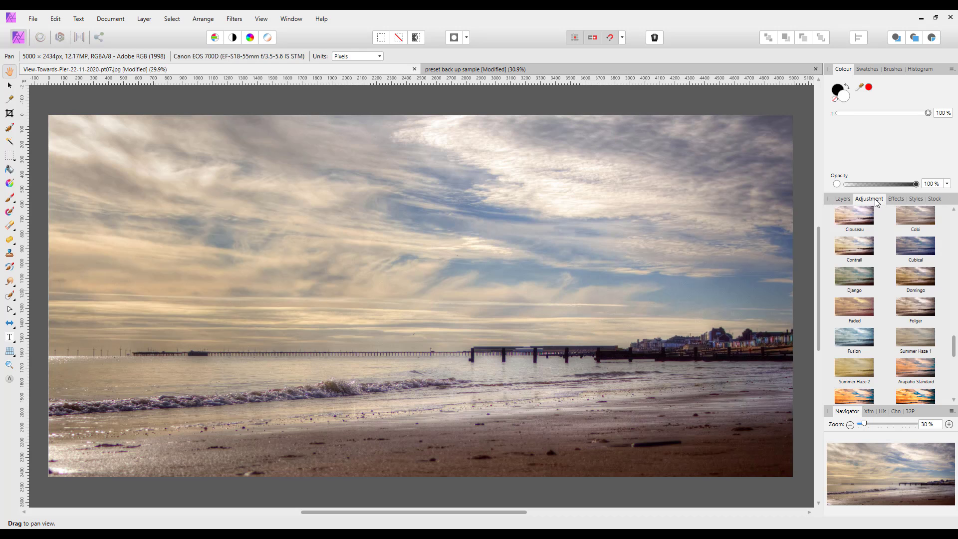
drag(954, 347, 954, 311)
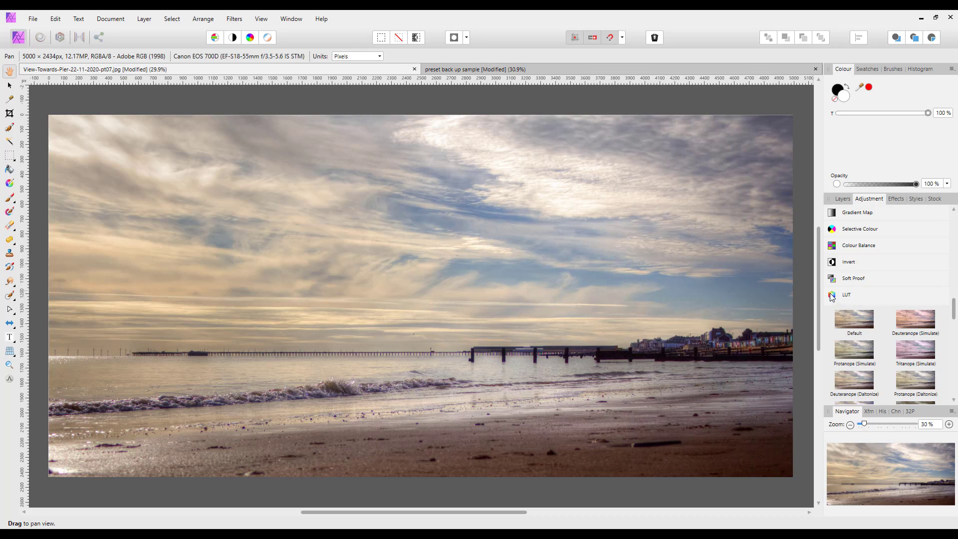
click(830, 295)
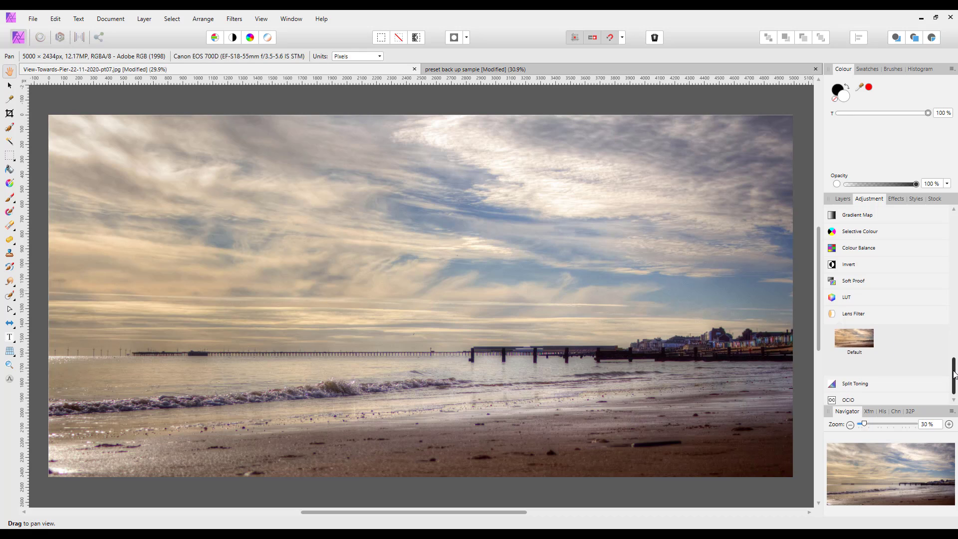
drag(954, 375, 954, 368)
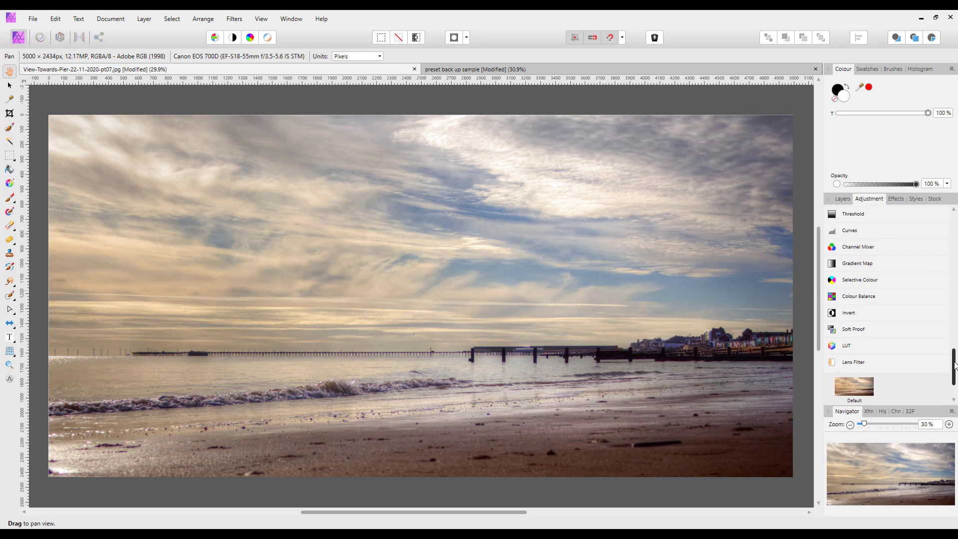
click(832, 265)
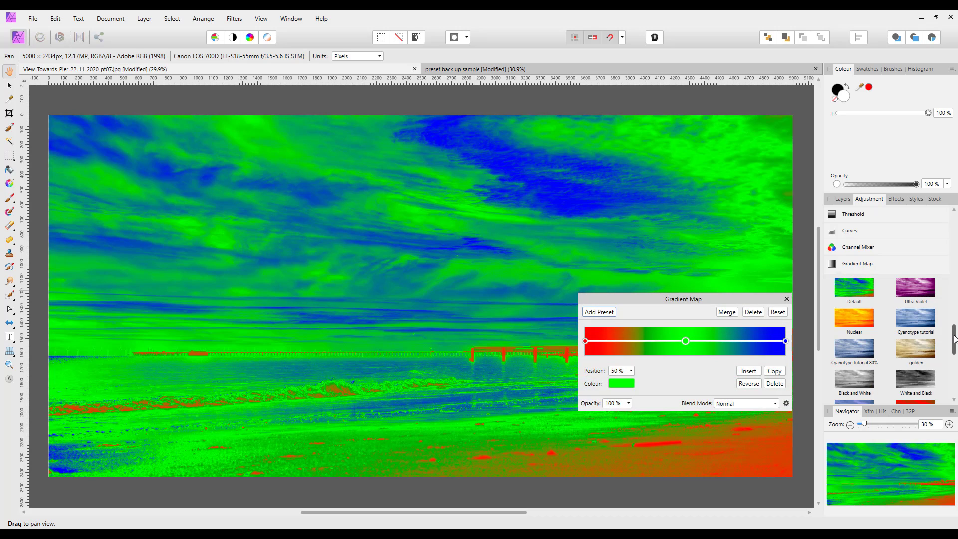
drag(954, 339, 946, 356)
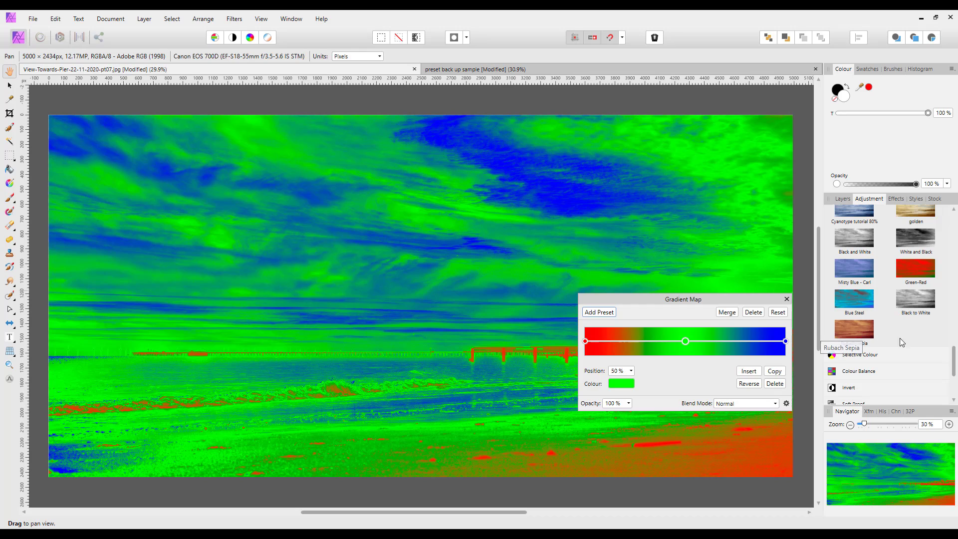
click(854, 331)
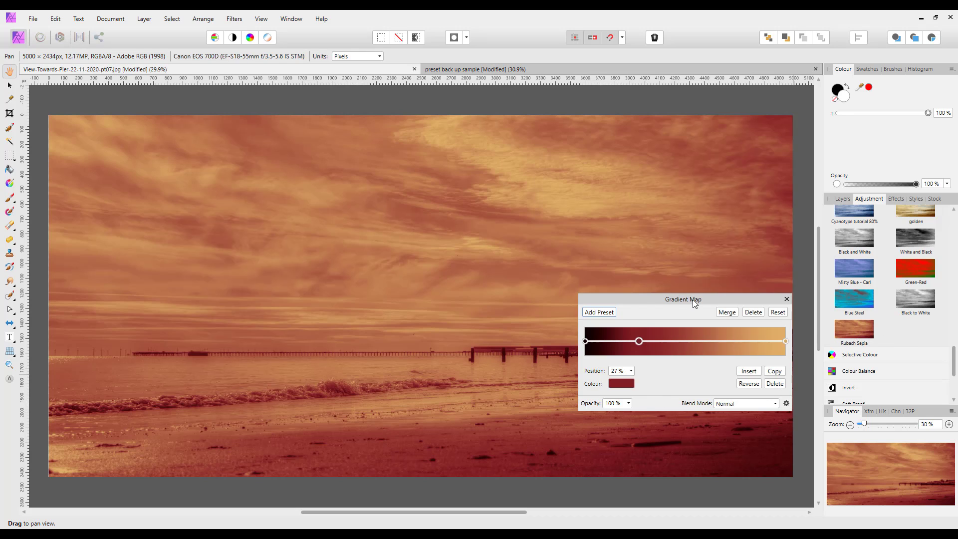
drag(692, 301, 702, 366)
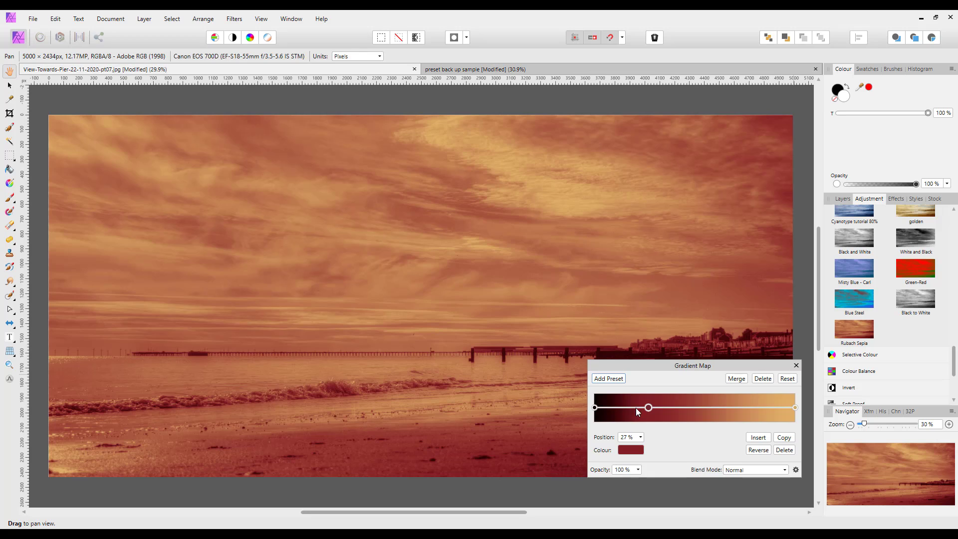
click(797, 366)
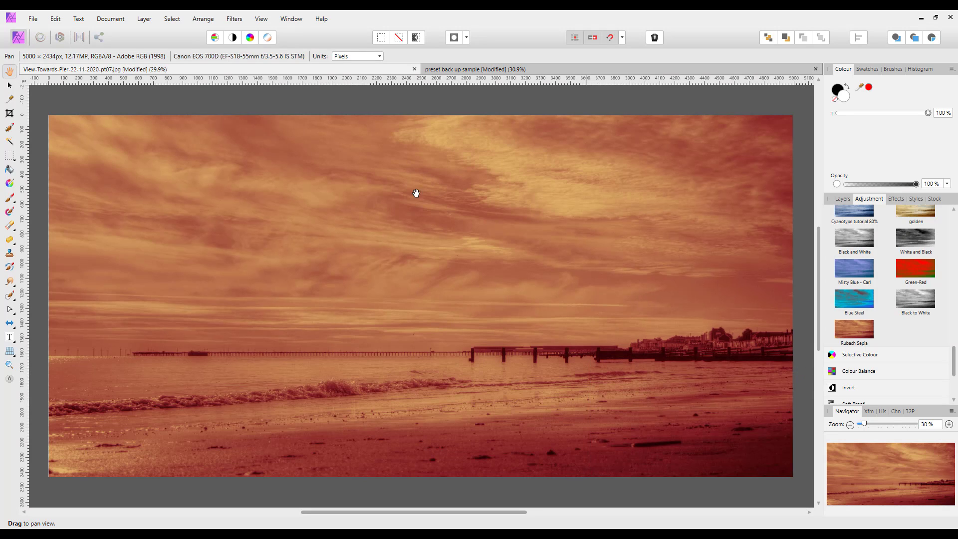
click(424, 71)
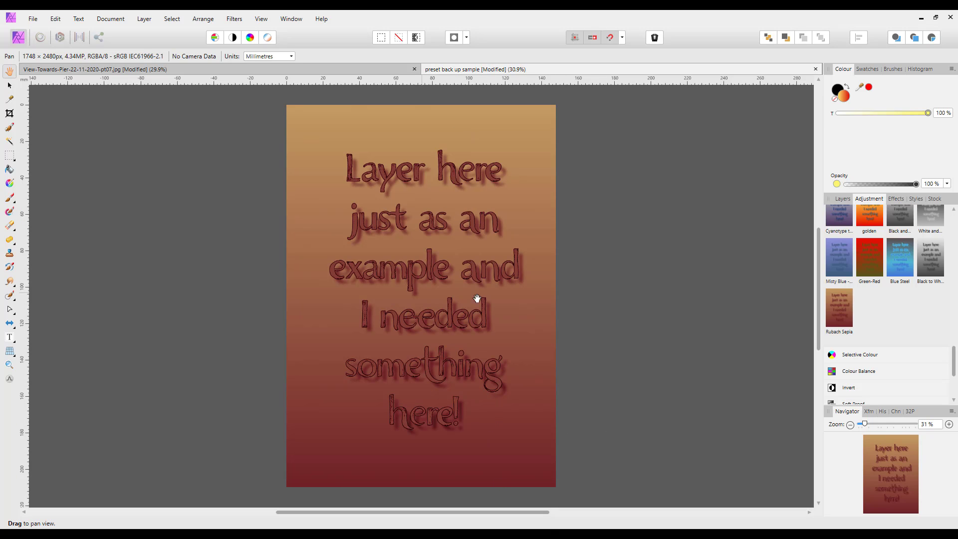
click(366, 69)
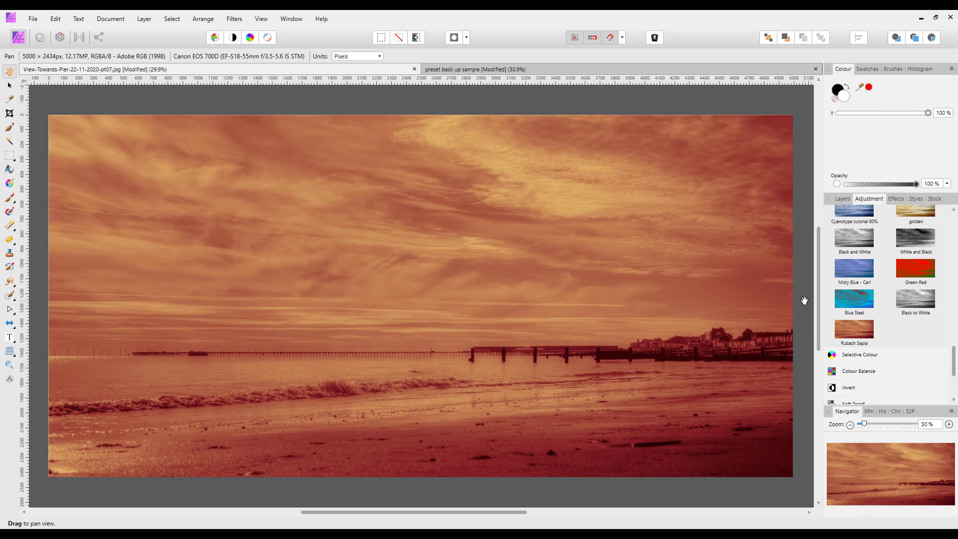
scroll(854, 334, up, 1)
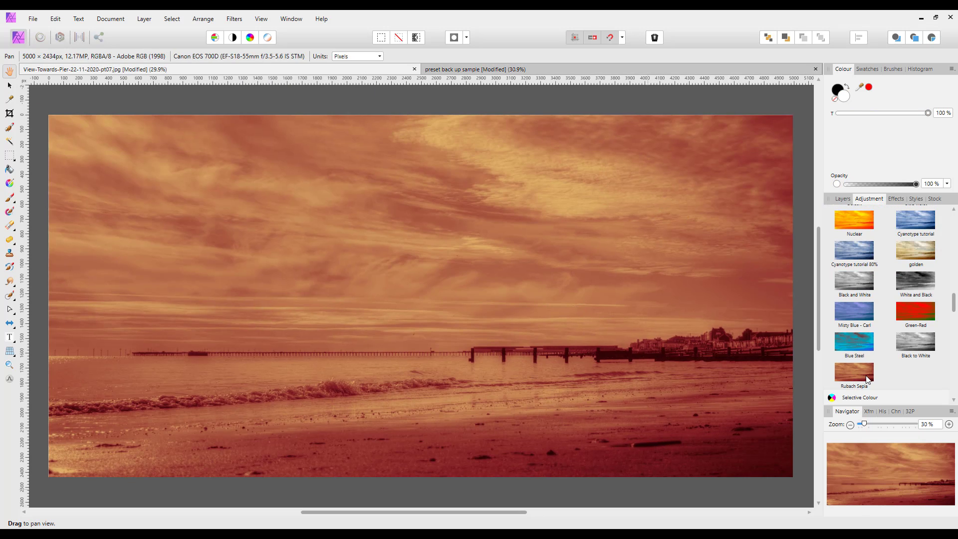